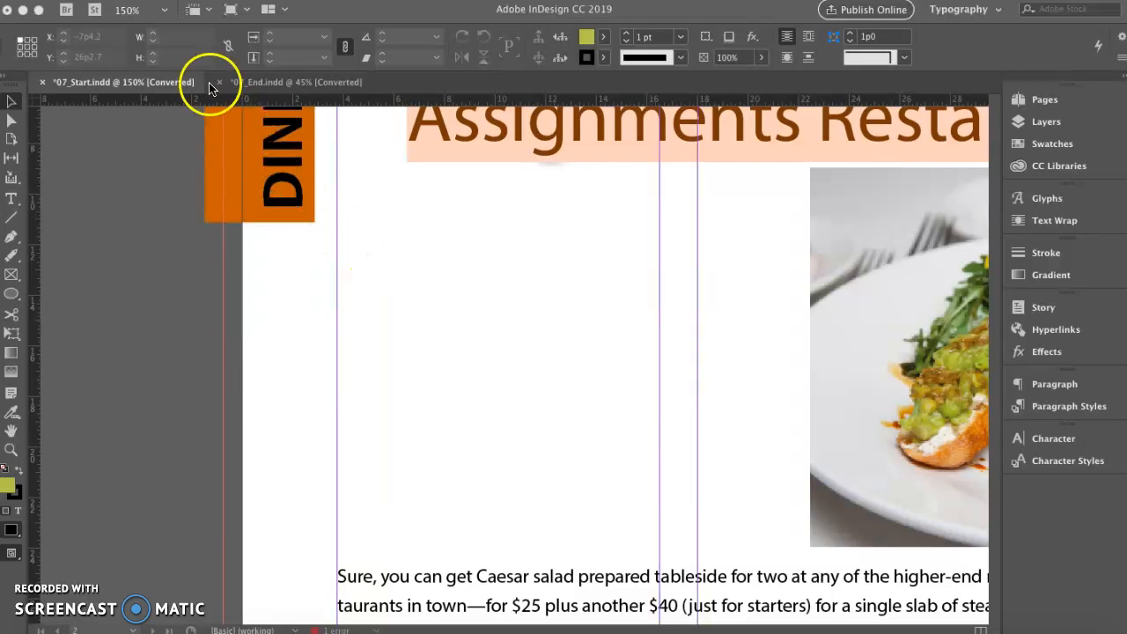
# Start setting up a new document
pyautogui.click(204, 125)
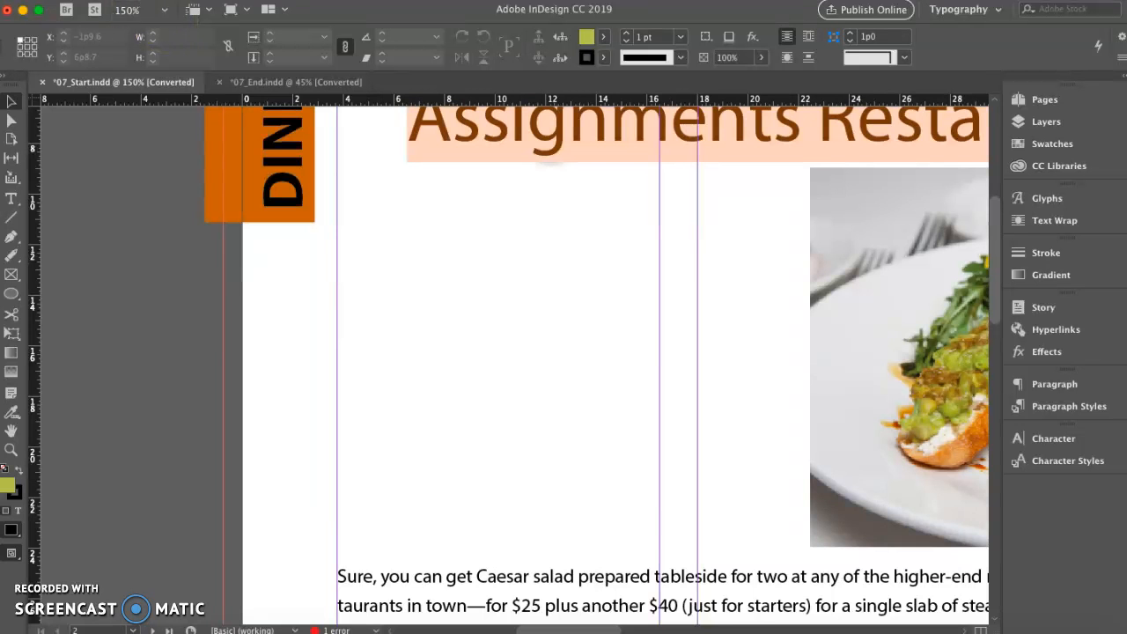
pyautogui.click(126, 0)
pyautogui.moveTo(139, 7)
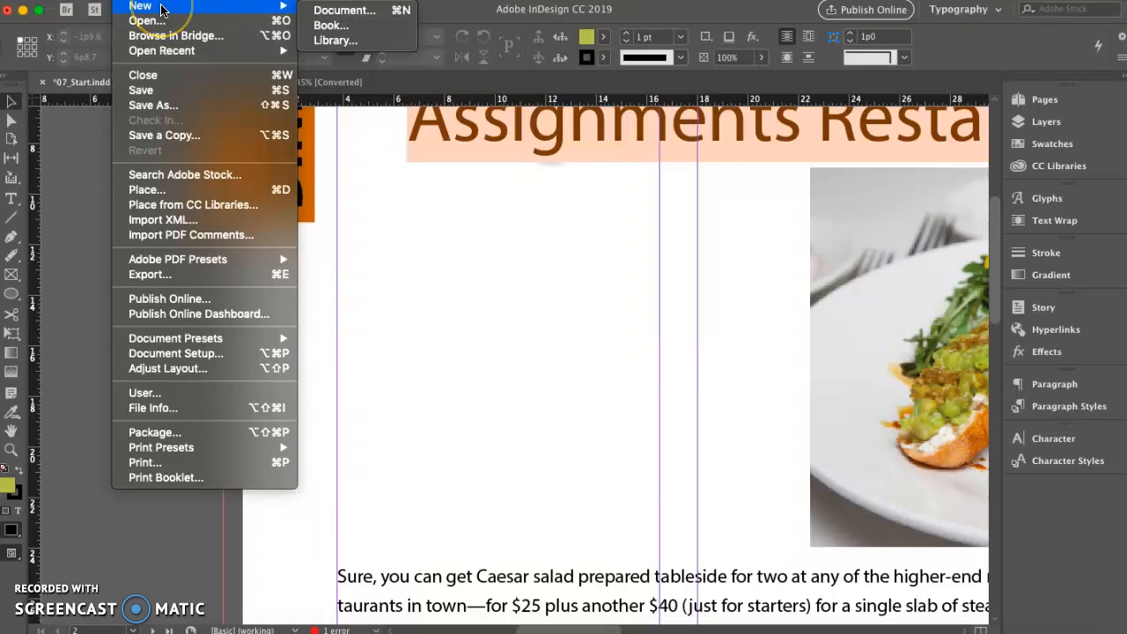
pyautogui.click(331, 12)
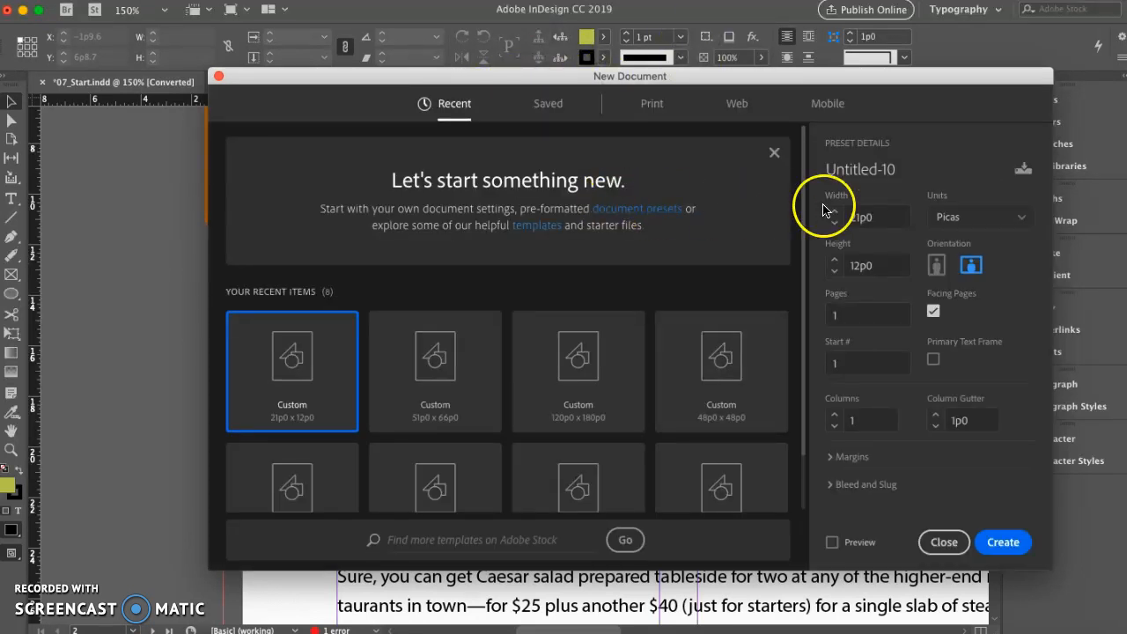
pyautogui.click(1012, 218)
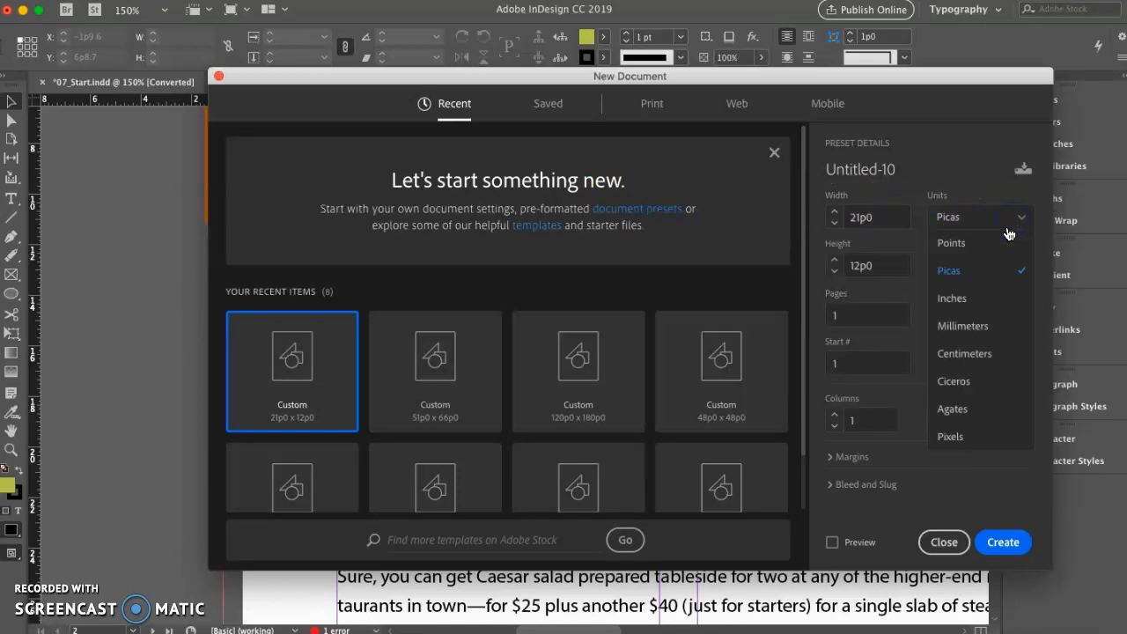
pyautogui.click(974, 307)
pyautogui.click(883, 219)
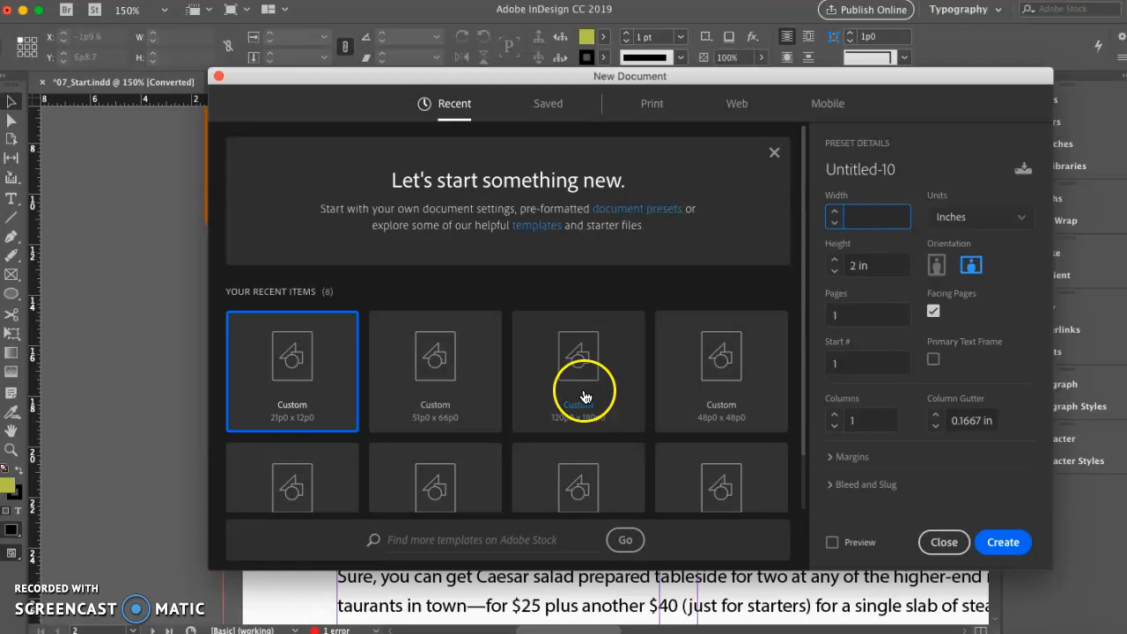
# Create the document from the recent custom 48p0 x 48p0 preset
pyautogui.click(675, 385)
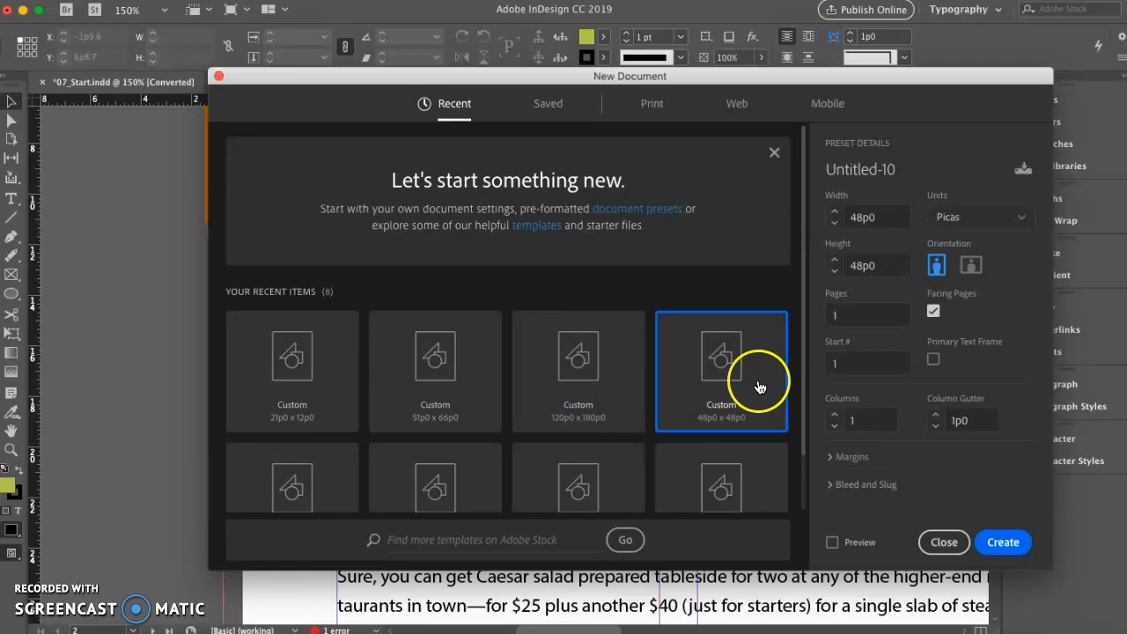
pyautogui.scroll(-2, 751, 380)
pyautogui.click(1008, 551)
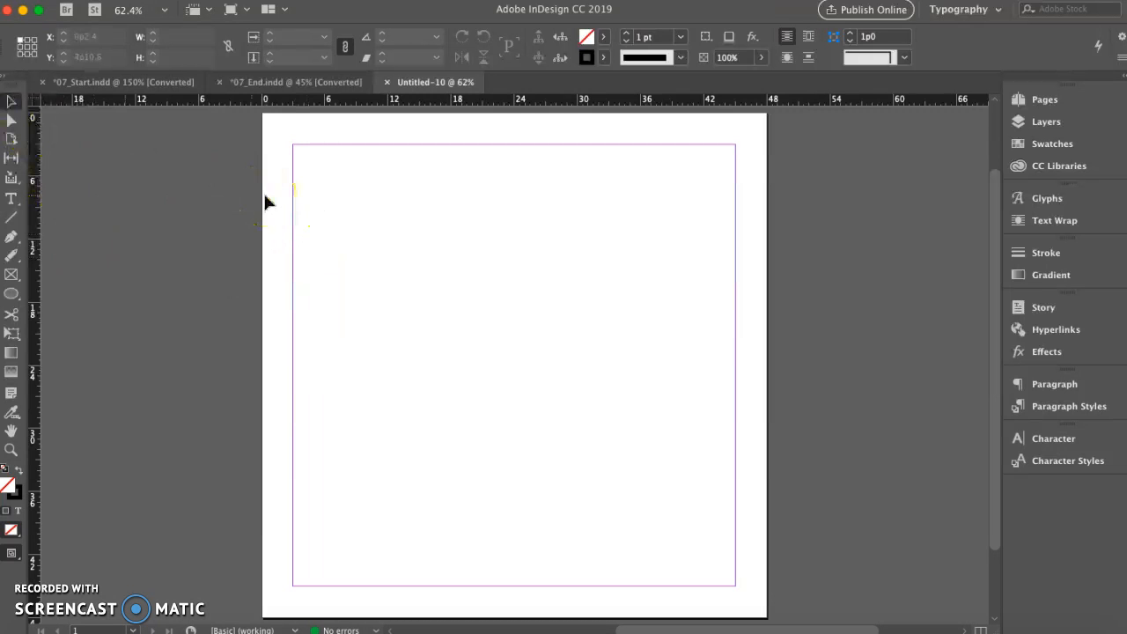
# Activate the Rectangle tool with the whole page and surrounding pasteboard in view
pyautogui.click(12, 450)
pyautogui.click(374, 412)
pyautogui.click(551, 407)
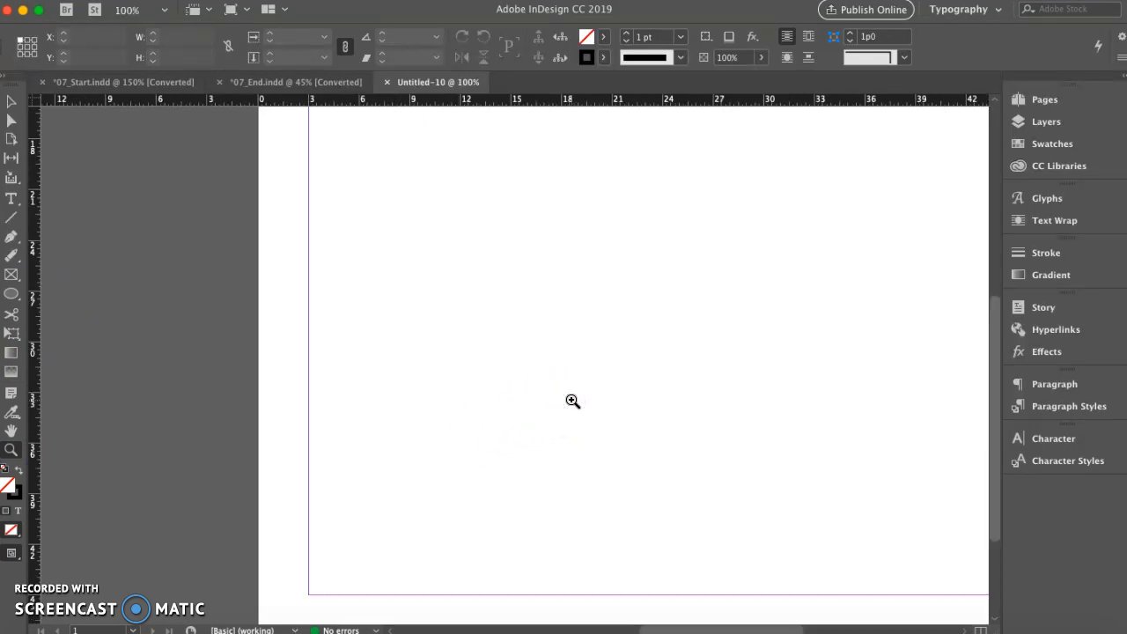
pyautogui.press('super+minus')
pyautogui.press('super+minus')
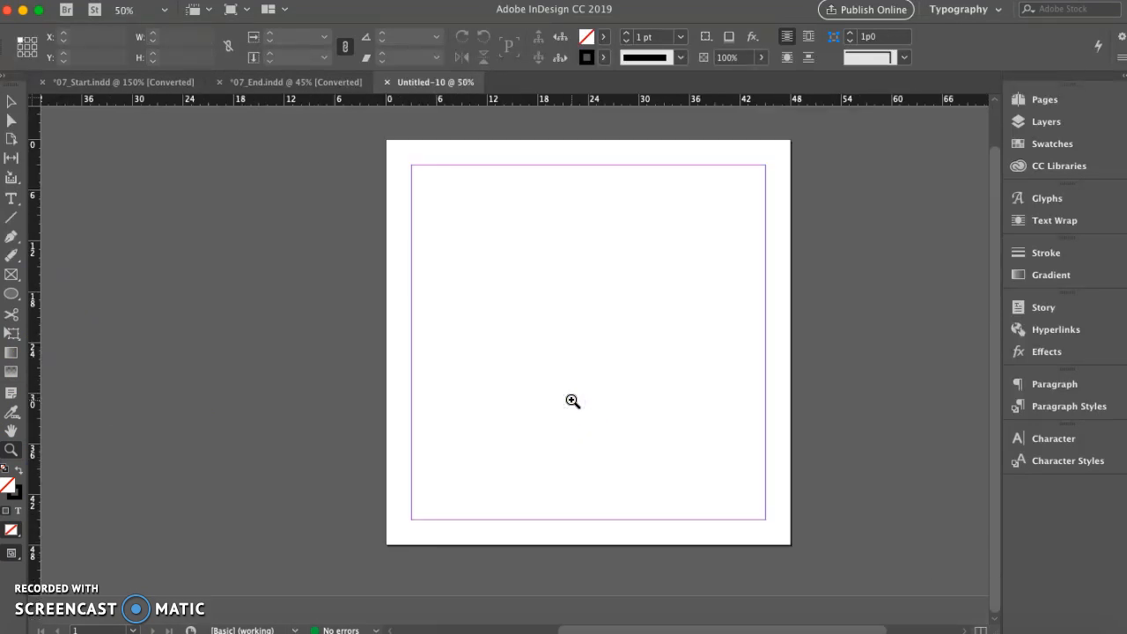
pyautogui.scroll(3, 573, 400)
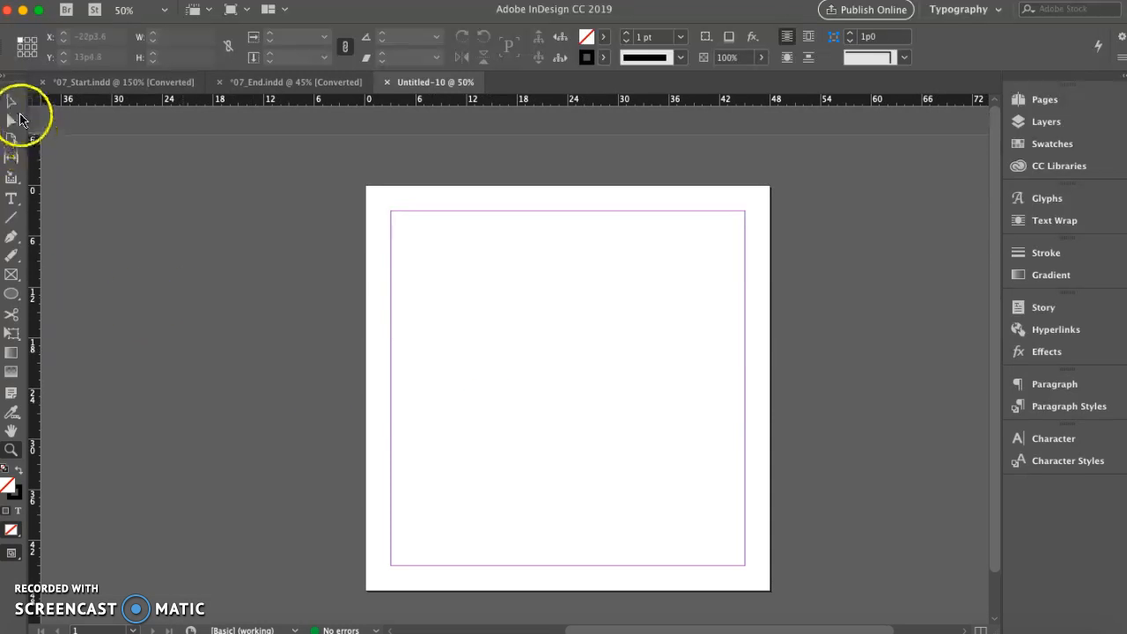
pyautogui.click(12, 298)
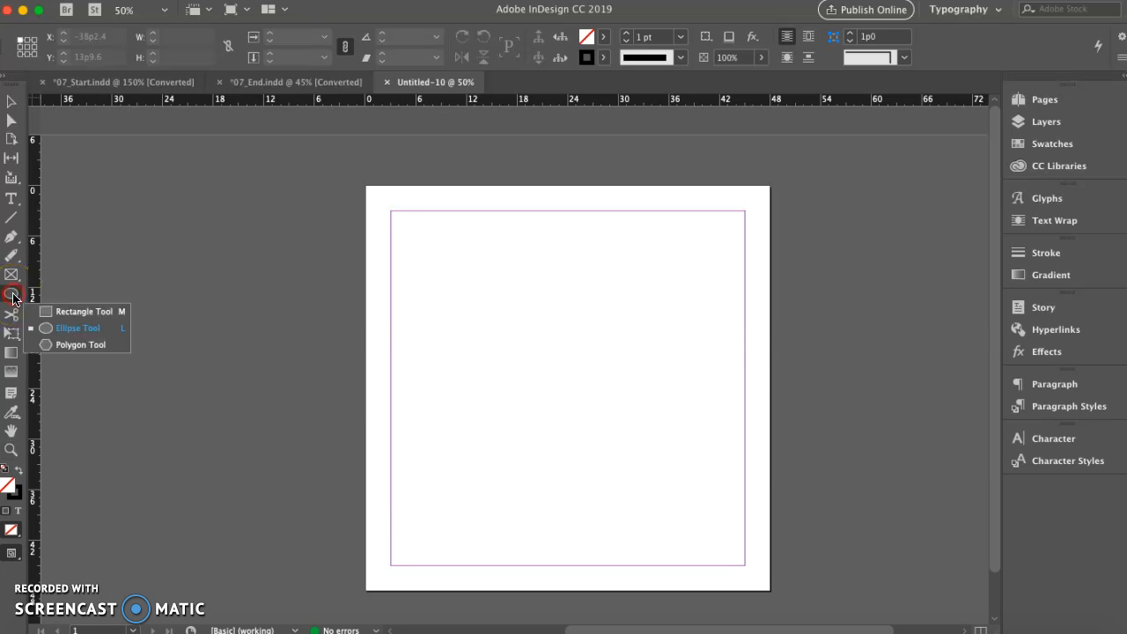
pyautogui.click(69, 313)
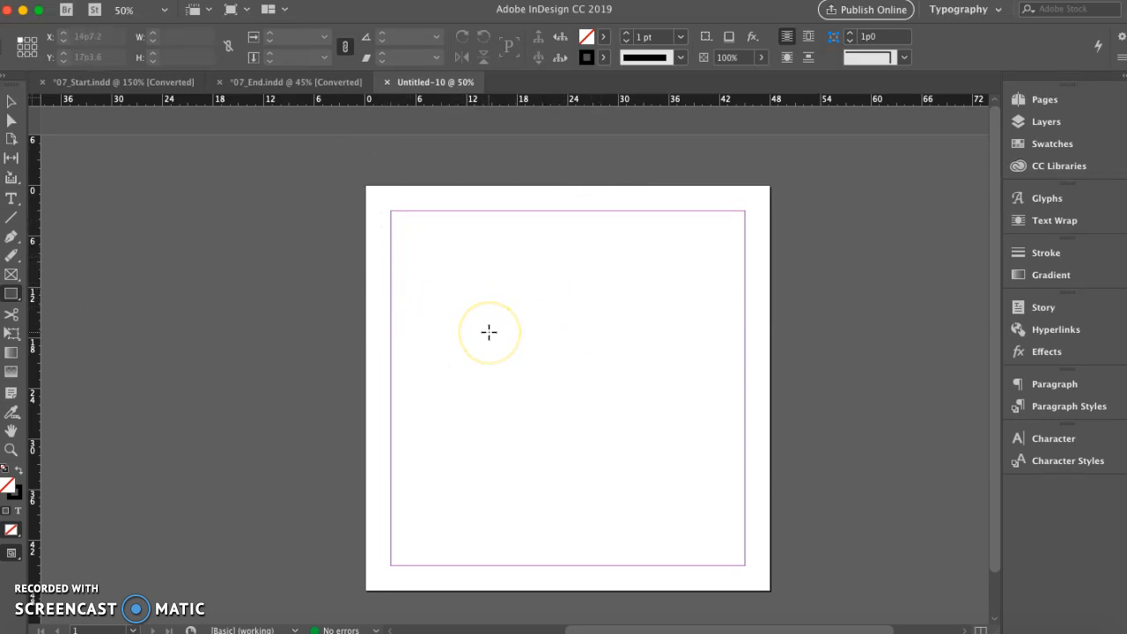
# Draw a rectangle about 58p5 by 52p0 extending past all page edges, and delete it
pyautogui.click(353, 170)
pyautogui.moveTo(353, 170); pyautogui.dragTo(471, 314)
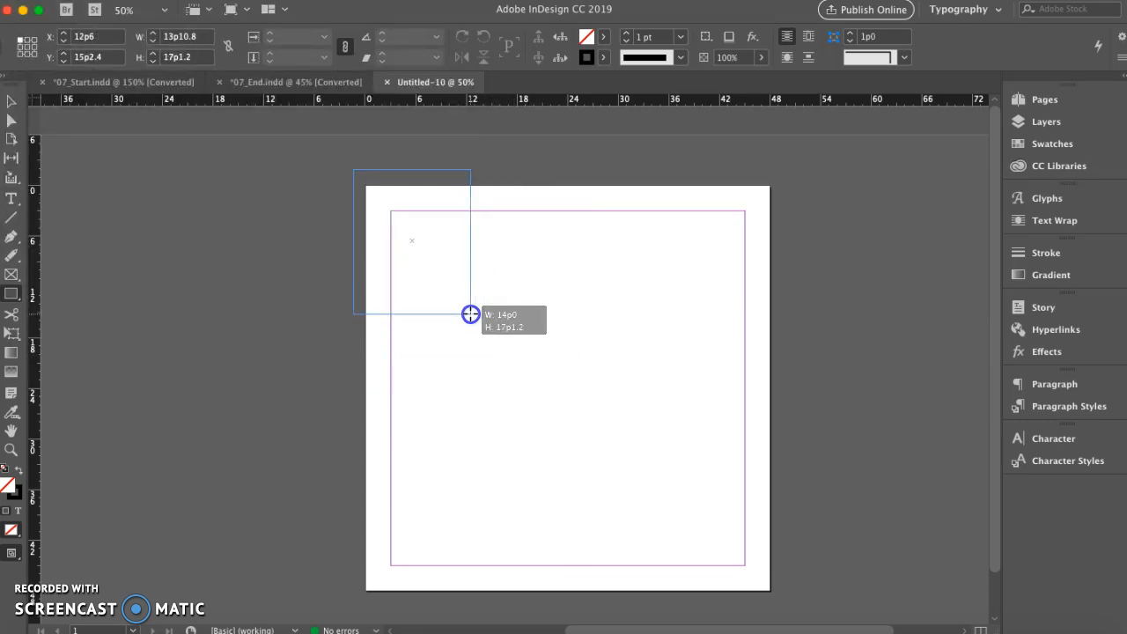
pyautogui.moveTo(470, 314)
pyautogui.mouseDown()
pyautogui.moveTo(443, 346)
pyautogui.moveTo(417, 330)
pyautogui.moveTo(593, 317)
pyautogui.moveTo(730, 241)
pyautogui.moveTo(838, 223)
pyautogui.moveTo(660, 253)
pyautogui.moveTo(594, 311)
pyautogui.moveTo(792, 528)
pyautogui.moveTo(846, 607)
pyautogui.mouseUp()
pyautogui.press('shift')
pyautogui.press('shift')
pyautogui.press('shift')
pyautogui.press('shift')
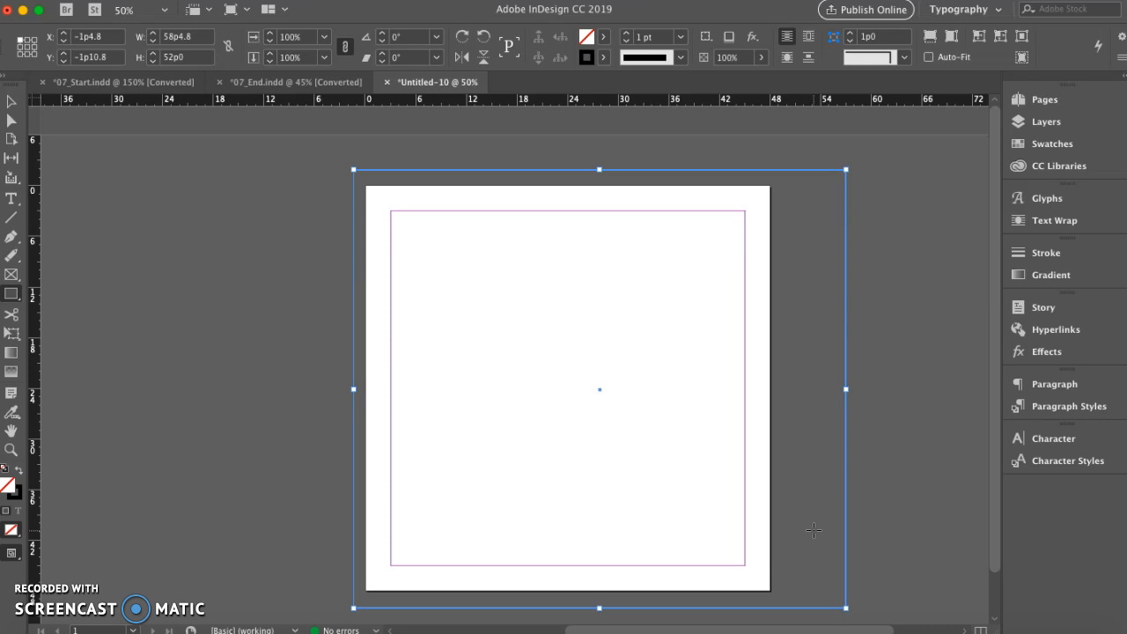
pyautogui.press('Delete')
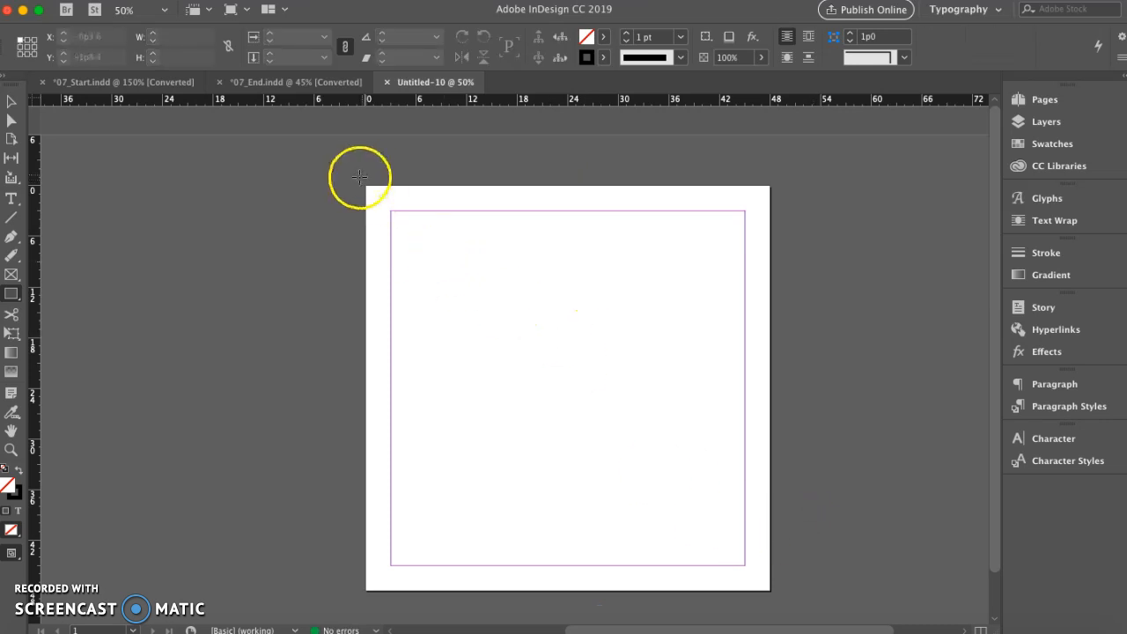
# Draw a perfect square about 52p2 per side that covers the page and extends past every edge
pyautogui.moveTo(353, 169); pyautogui.dragTo(352, 168)
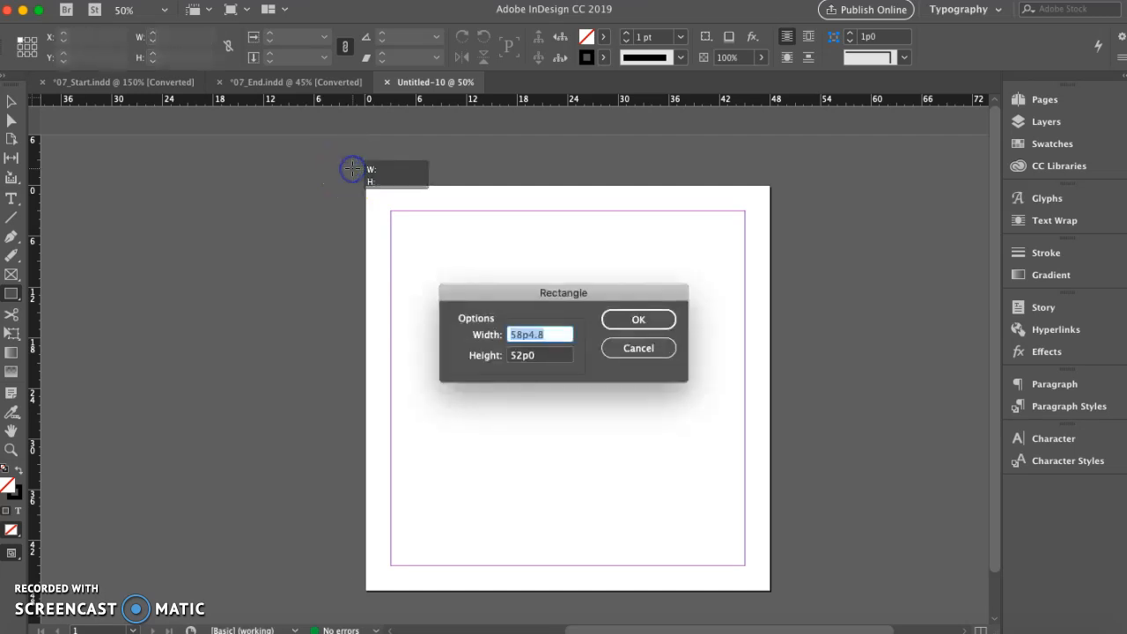
pyautogui.click(638, 347)
pyautogui.moveTo(349, 166); pyautogui.dragTo(816, 607)
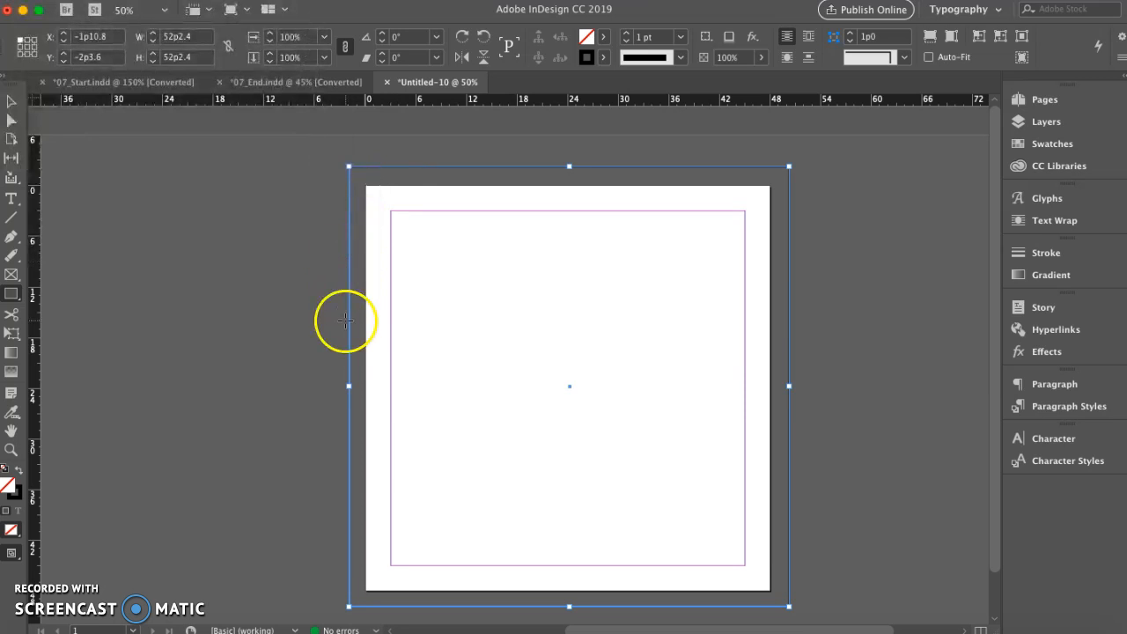
# Set the square's stroke weight to 0 pt
pyautogui.click(629, 36)
pyautogui.click(629, 36)
pyautogui.click(628, 36)
pyautogui.click(628, 36)
pyautogui.click(625, 40)
pyautogui.click(625, 41)
pyautogui.click(625, 40)
pyautogui.click(625, 40)
pyautogui.click(624, 41)
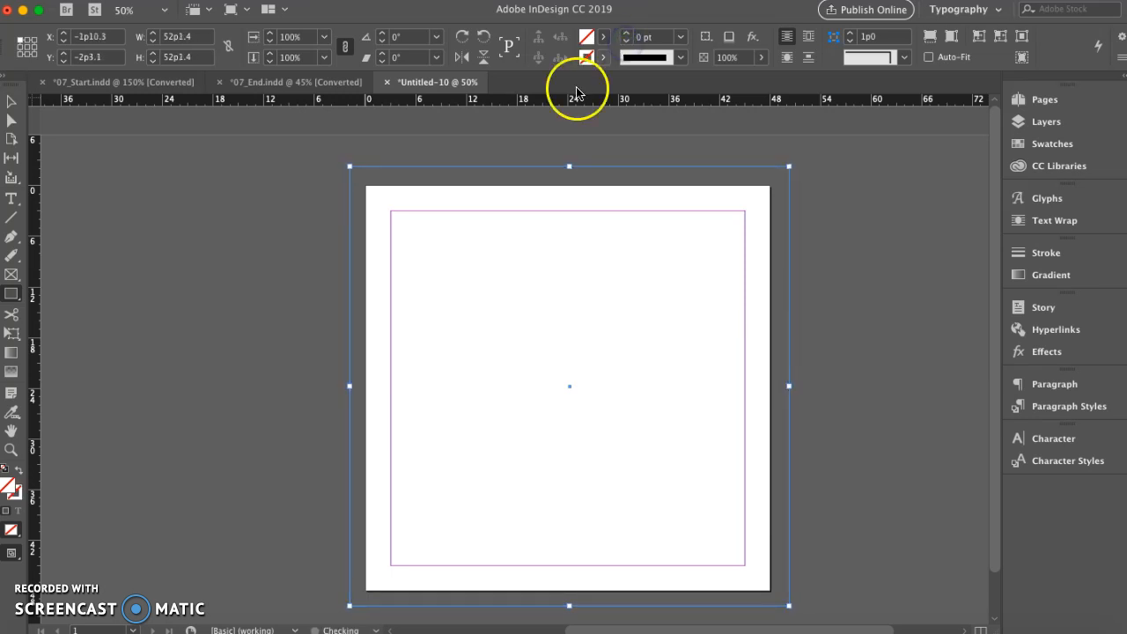
pyautogui.doubleClick(587, 40)
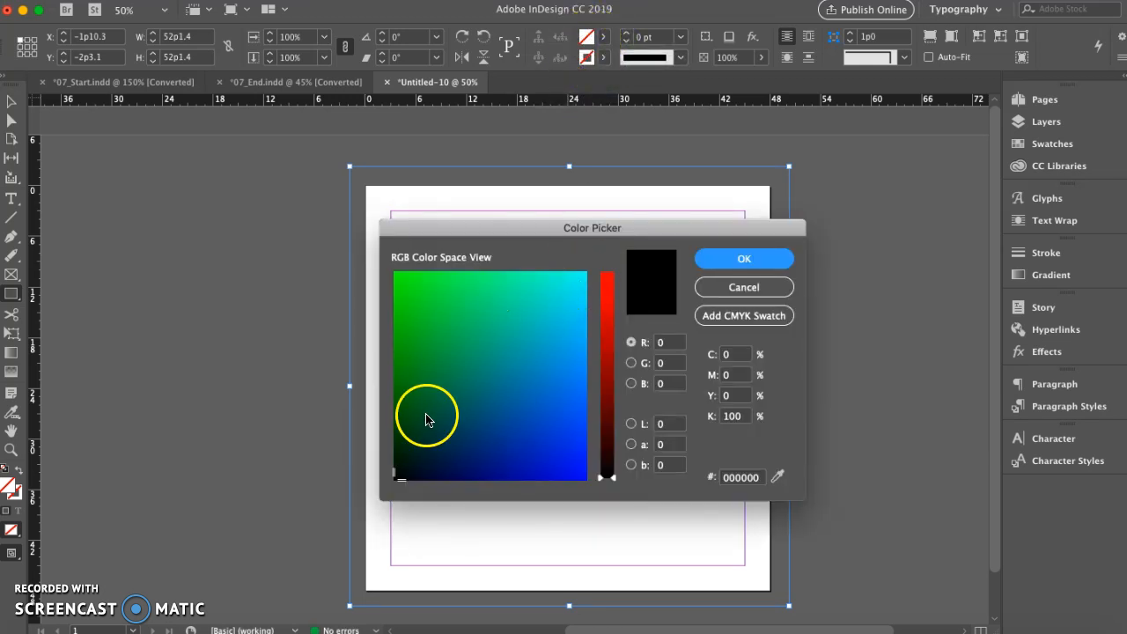
pyautogui.moveTo(426, 433)
pyautogui.mouseDown()
pyautogui.moveTo(408, 448)
pyautogui.moveTo(422, 390)
pyautogui.moveTo(495, 378)
pyautogui.moveTo(470, 426)
pyautogui.mouseUp()
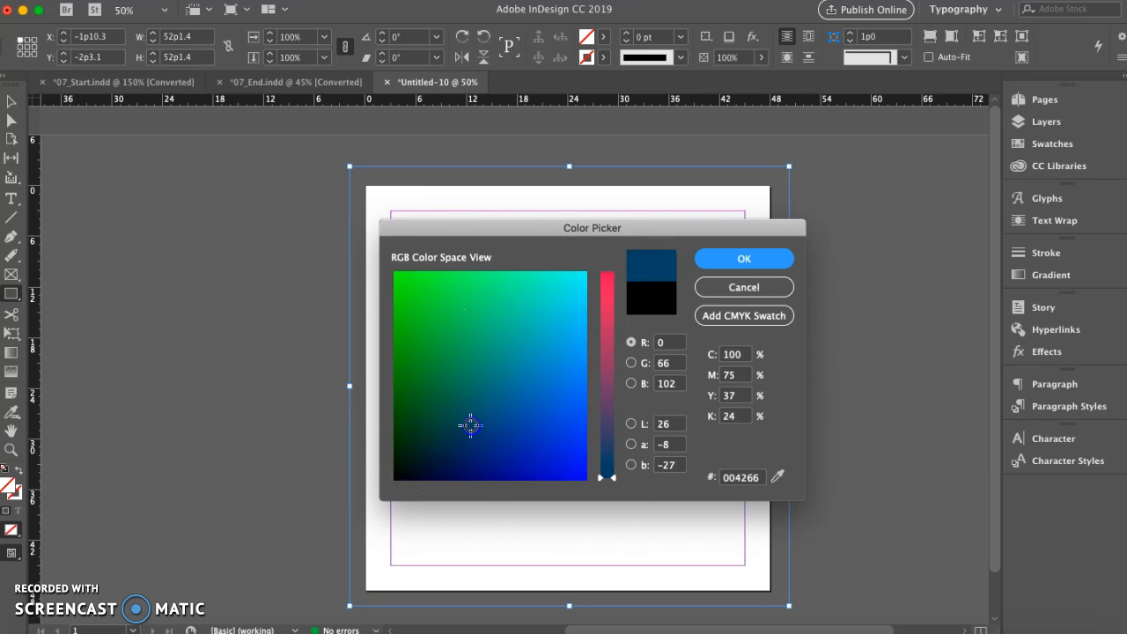
pyautogui.click(741, 288)
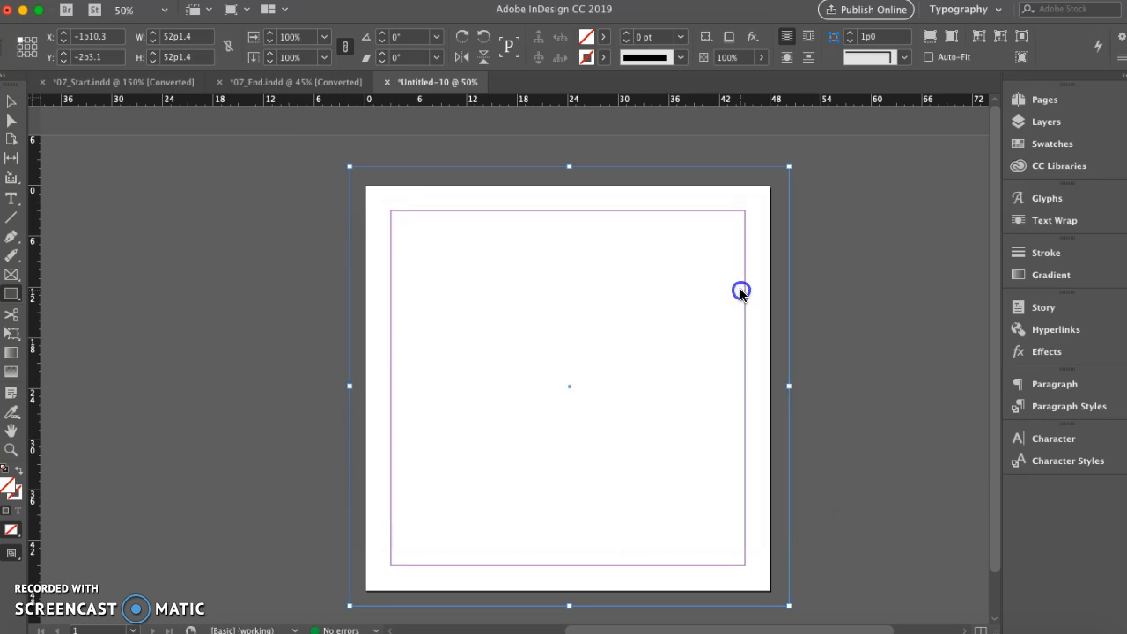
# Fill the square with the green swatch C=75 M=5 Y=100 K=0
pyautogui.click(604, 38)
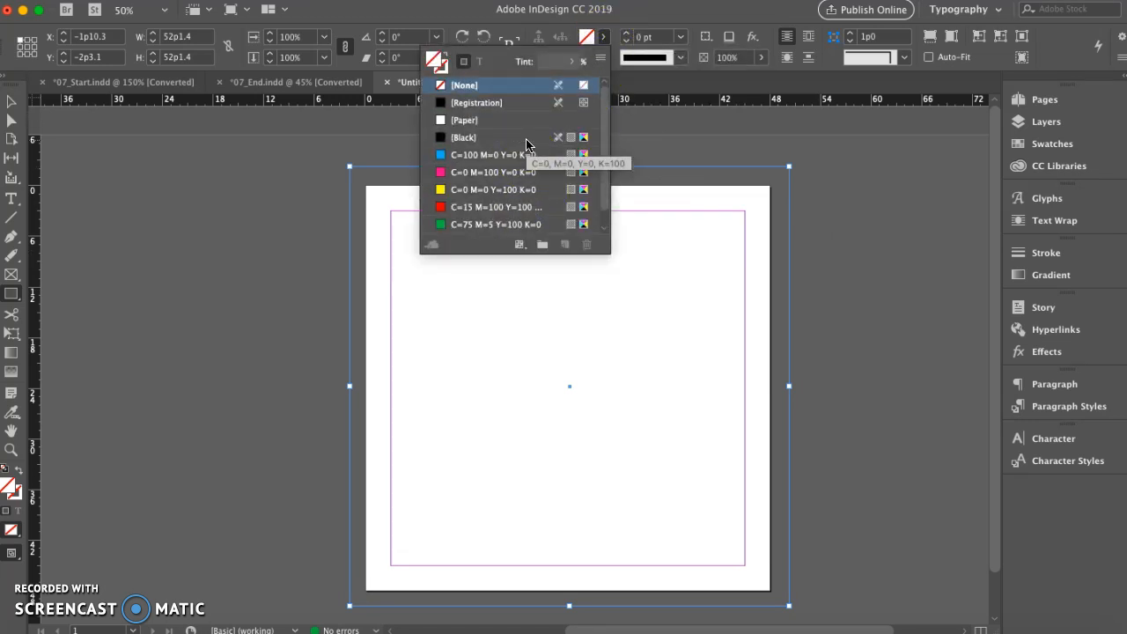
pyautogui.scroll(-1, 526, 144)
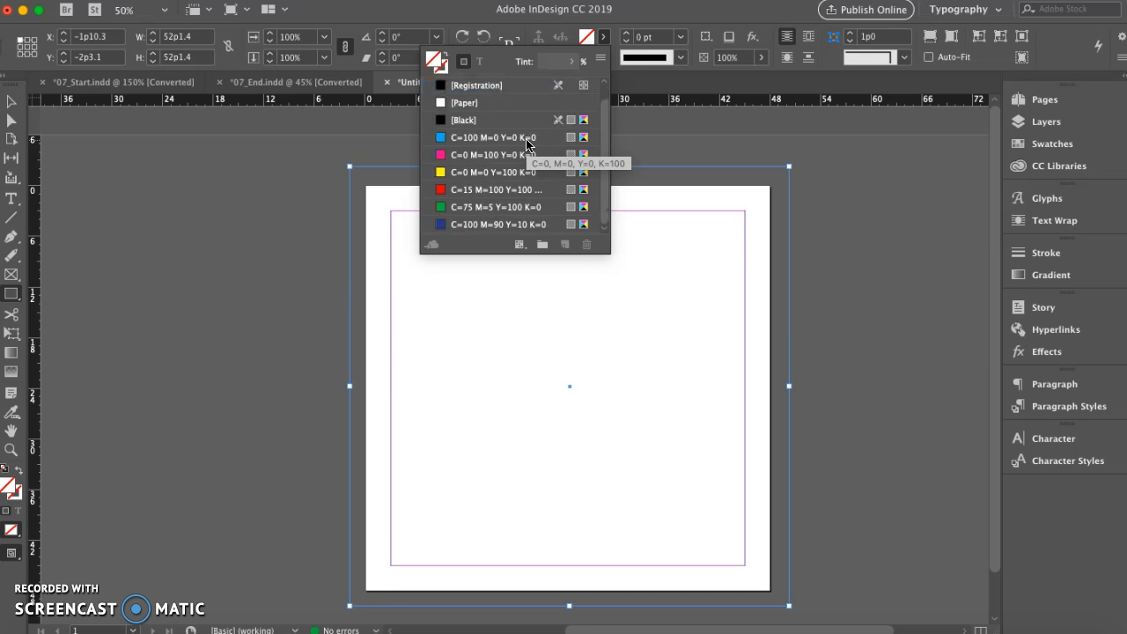
pyautogui.click(453, 210)
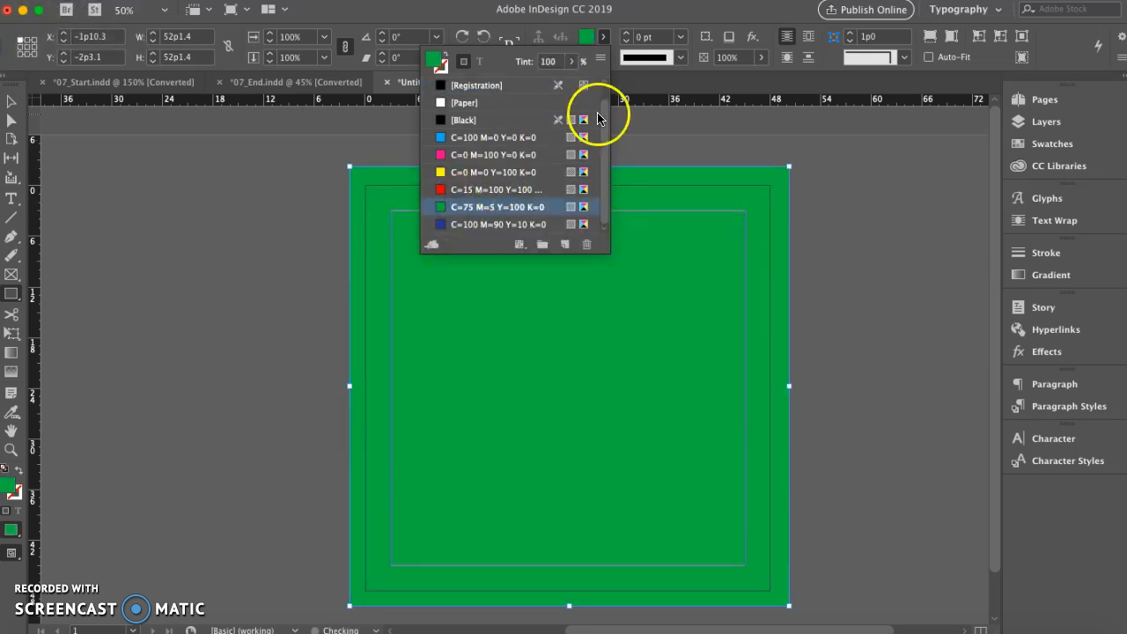
pyautogui.click(613, 21)
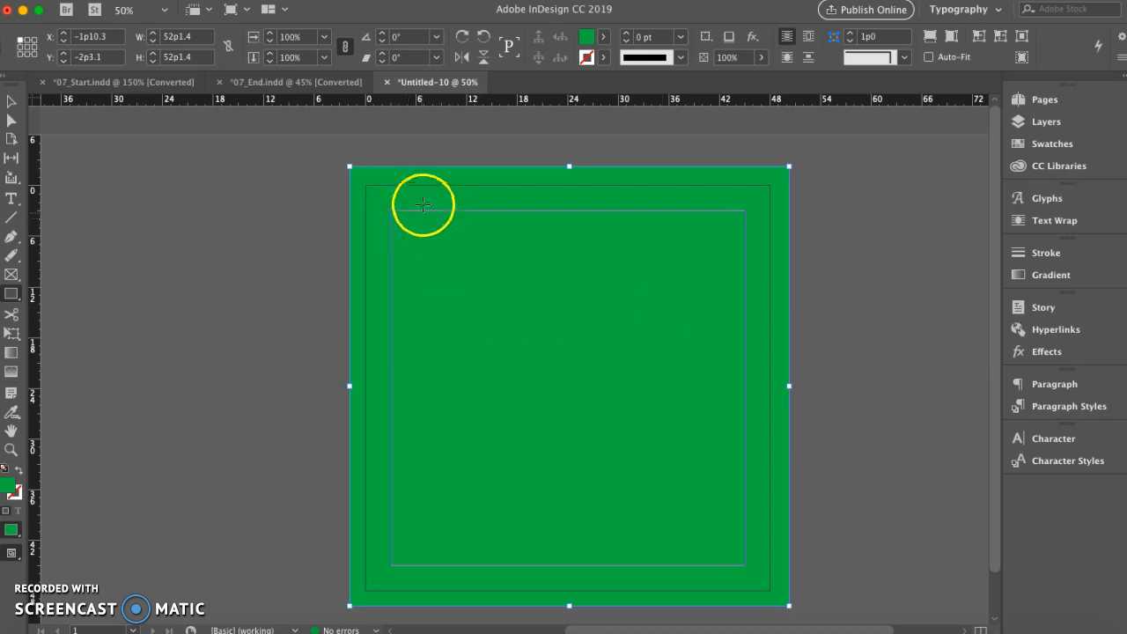
# Lock the green square in place and switch to the Selection tool
pyautogui.rightClick(492, 257)
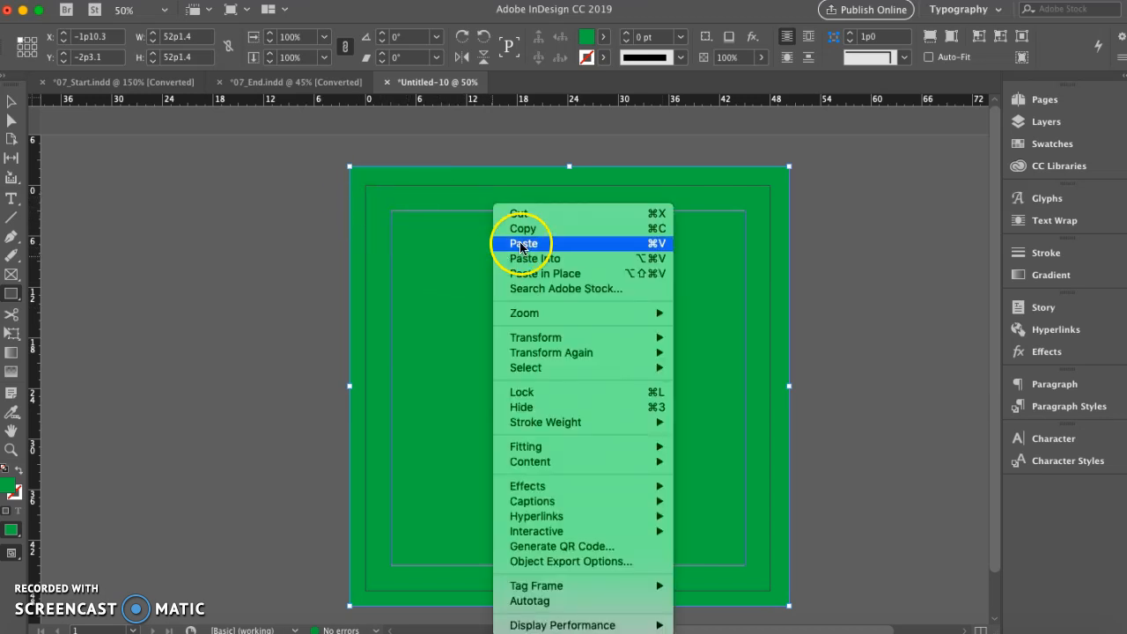
pyautogui.click(541, 392)
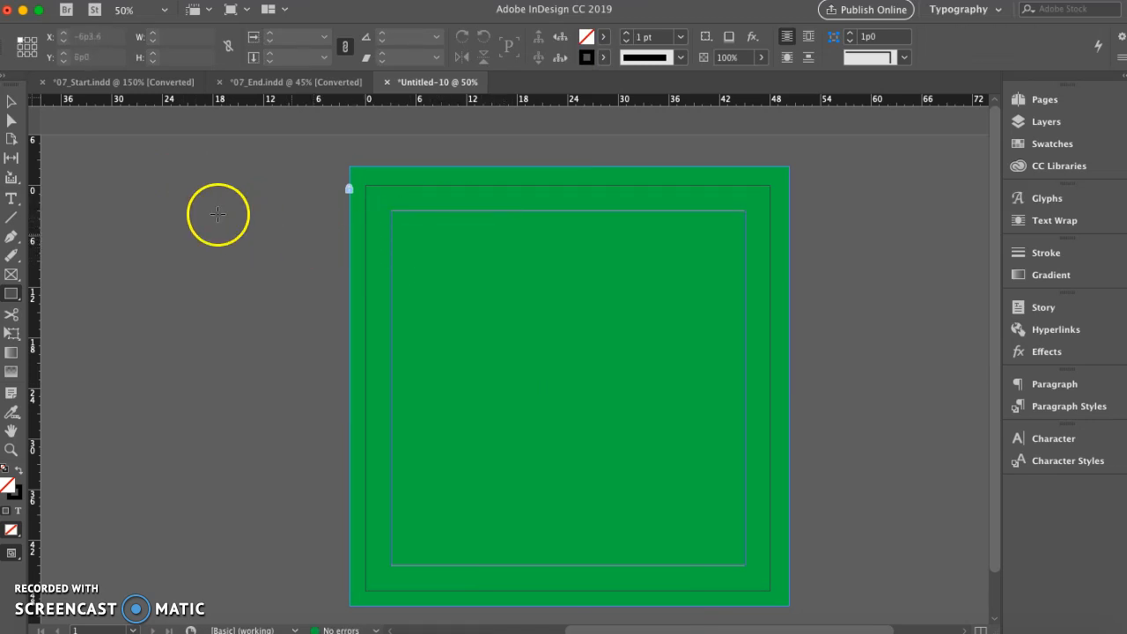
pyautogui.click(18, 109)
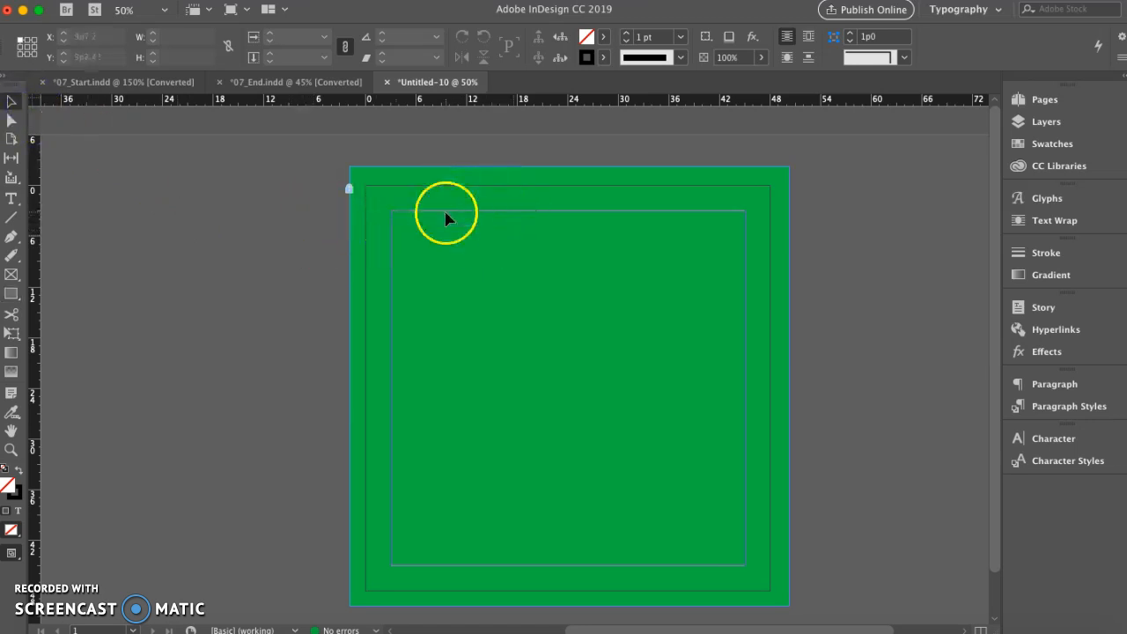
pyautogui.click(561, 208)
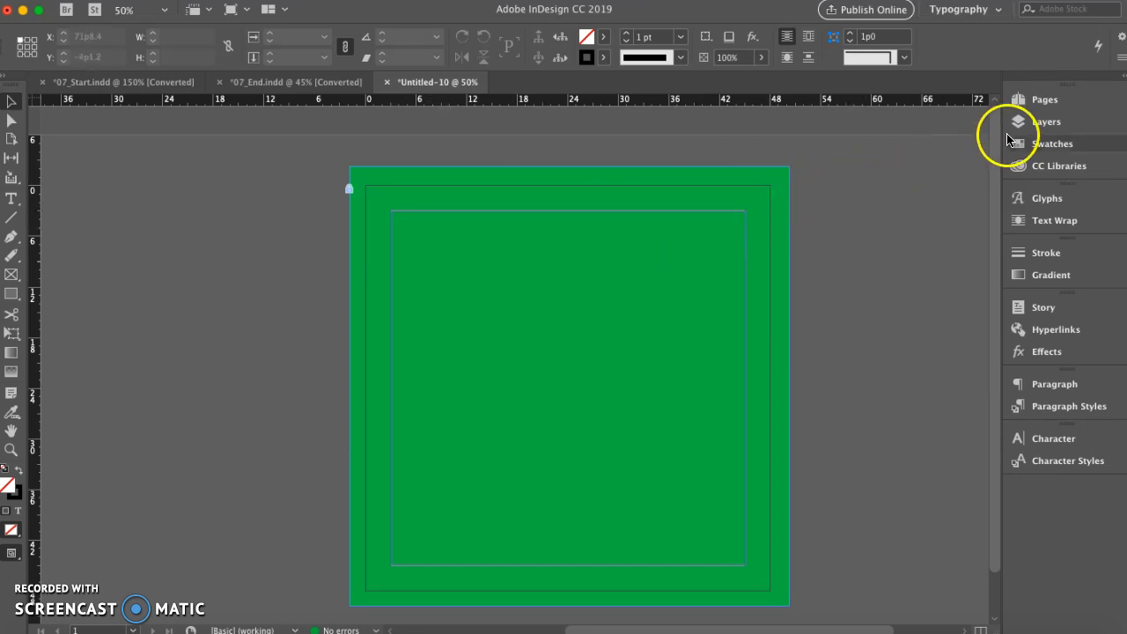
# Toggle the visibility of the square inside Layer 1 off and on, and unlock it
pyautogui.click(1035, 123)
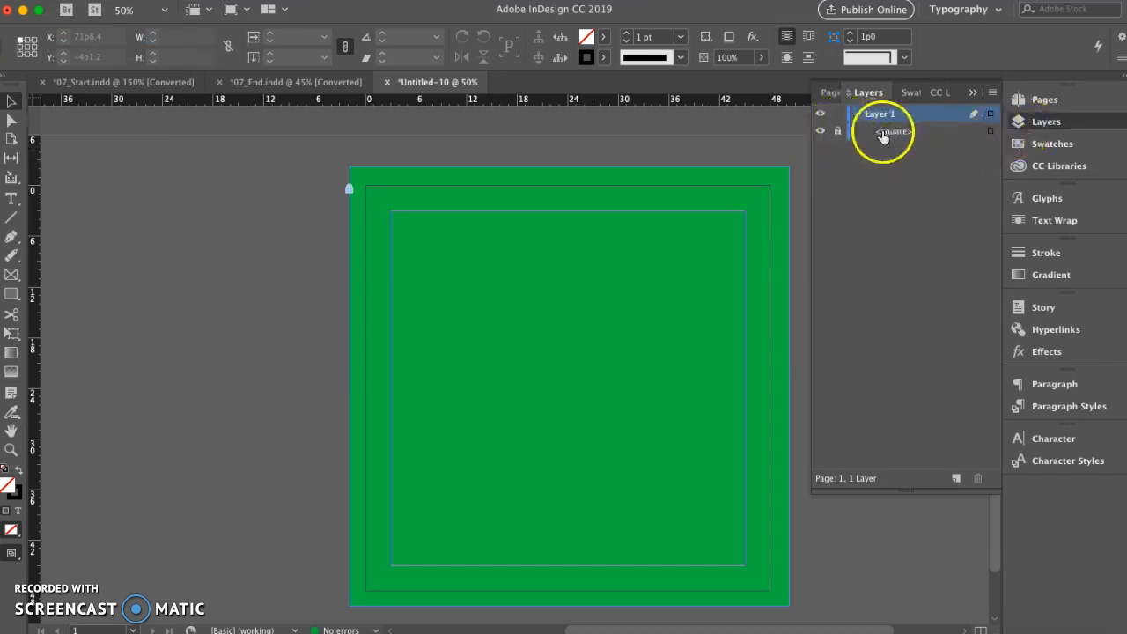
pyautogui.click(837, 137)
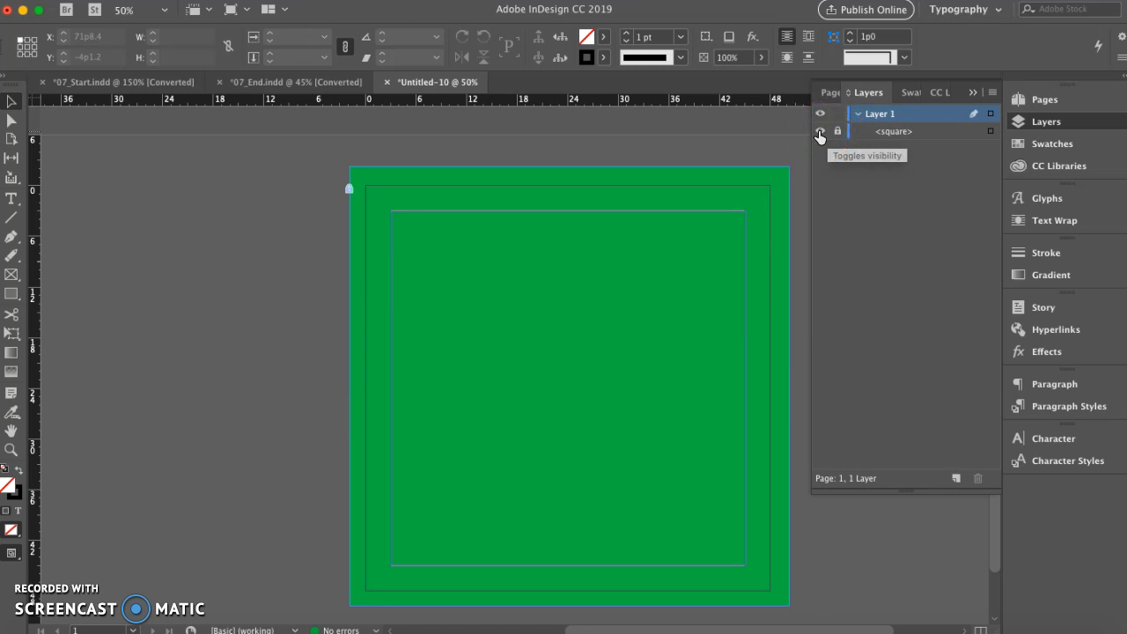
pyautogui.click(820, 133)
pyautogui.click(819, 132)
pyautogui.click(820, 132)
pyautogui.click(820, 132)
pyautogui.click(819, 132)
pyautogui.click(819, 133)
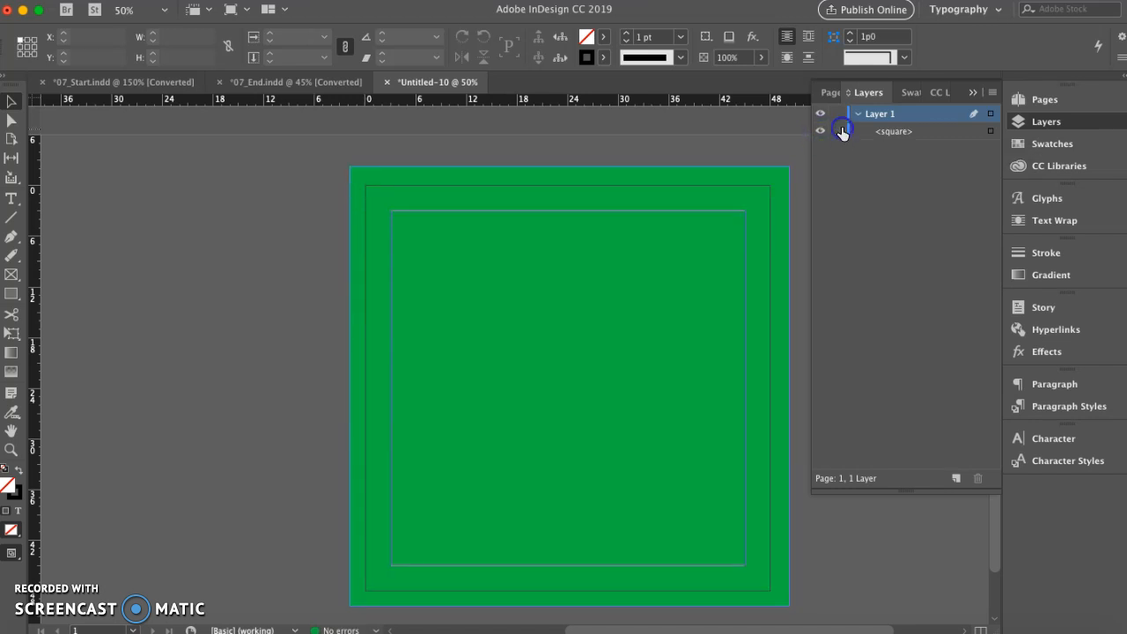
# Move the unlocked green square, undo the move, and lock the square again in Layer 1
pyautogui.moveTo(621, 222); pyautogui.dragTo(459, 261)
pyautogui.press('super+z')
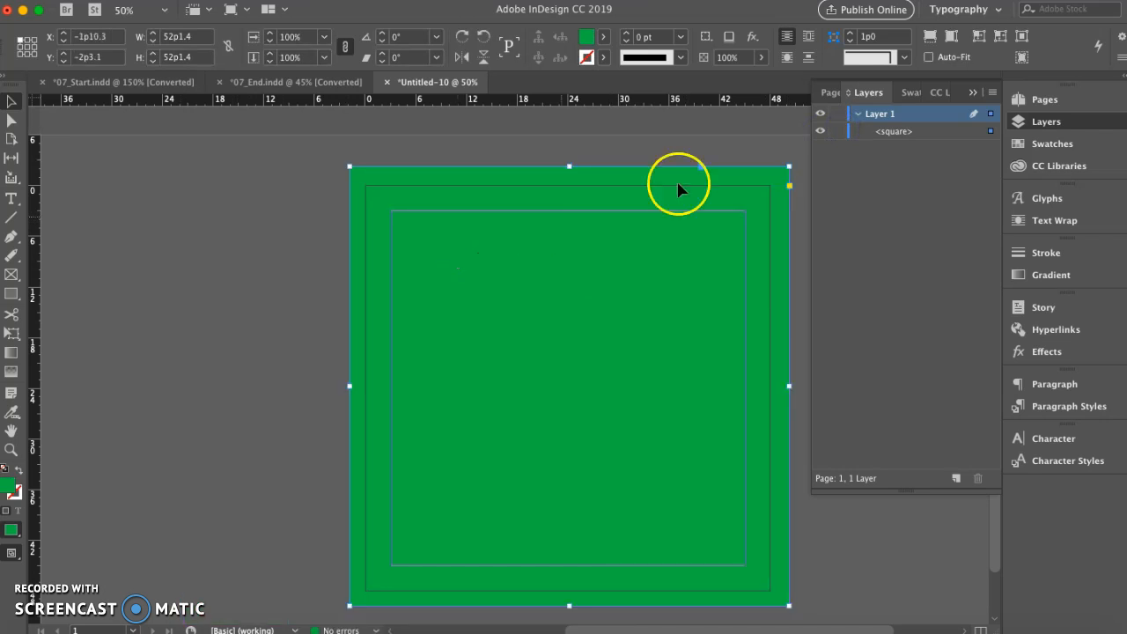
pyautogui.click(837, 132)
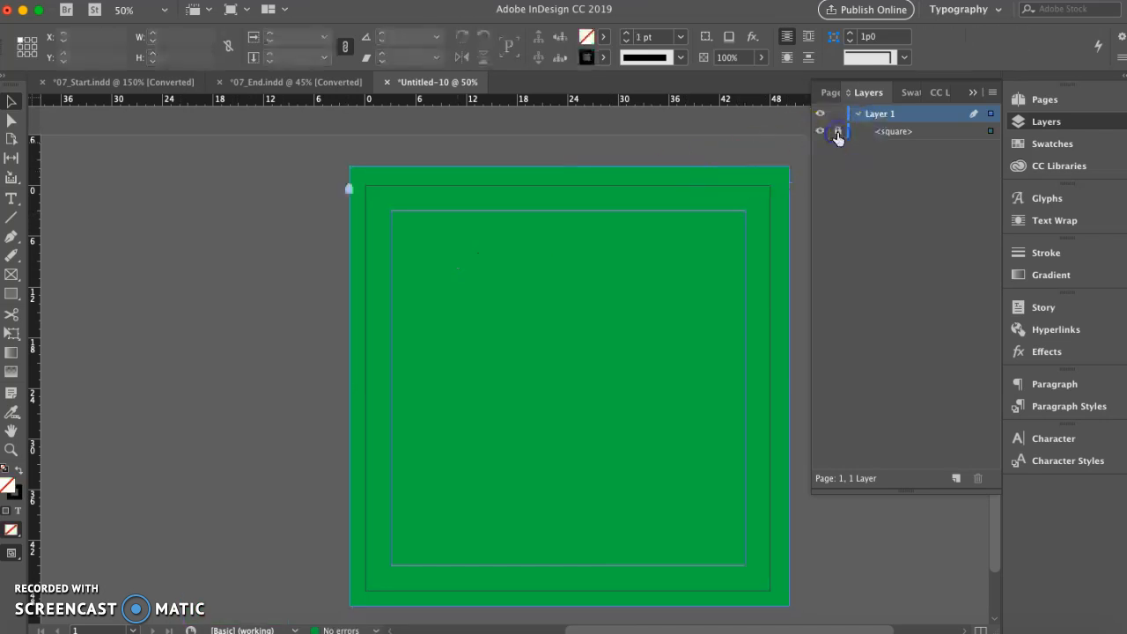
pyautogui.click(969, 95)
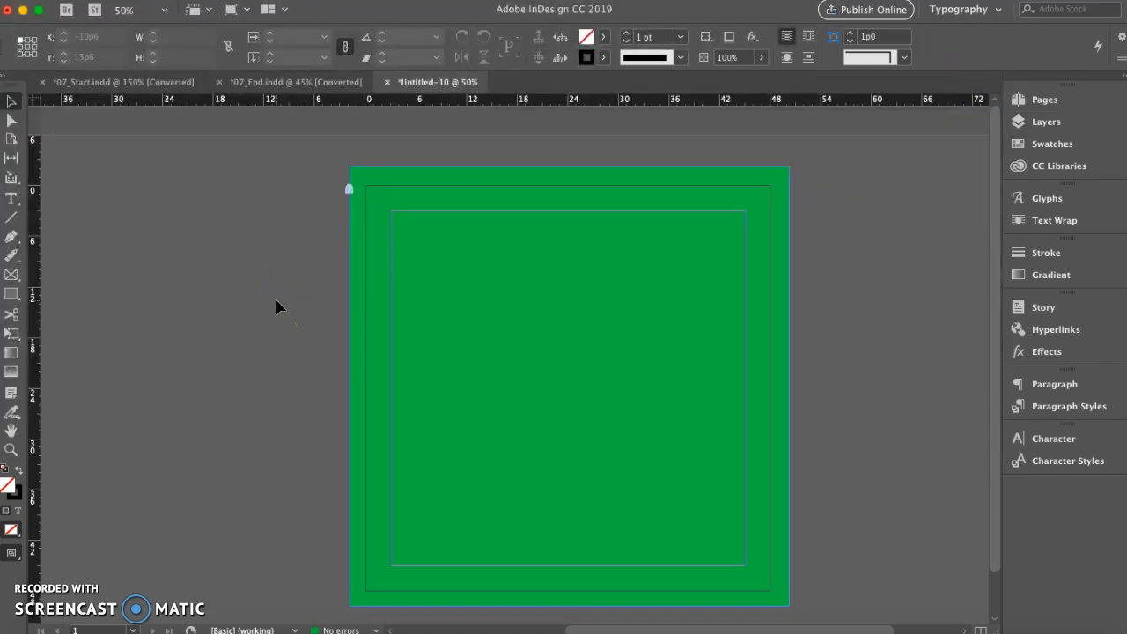
# Draw a text frame with the Type tool in the upper-left corner of the page margins
pyautogui.click(12, 200)
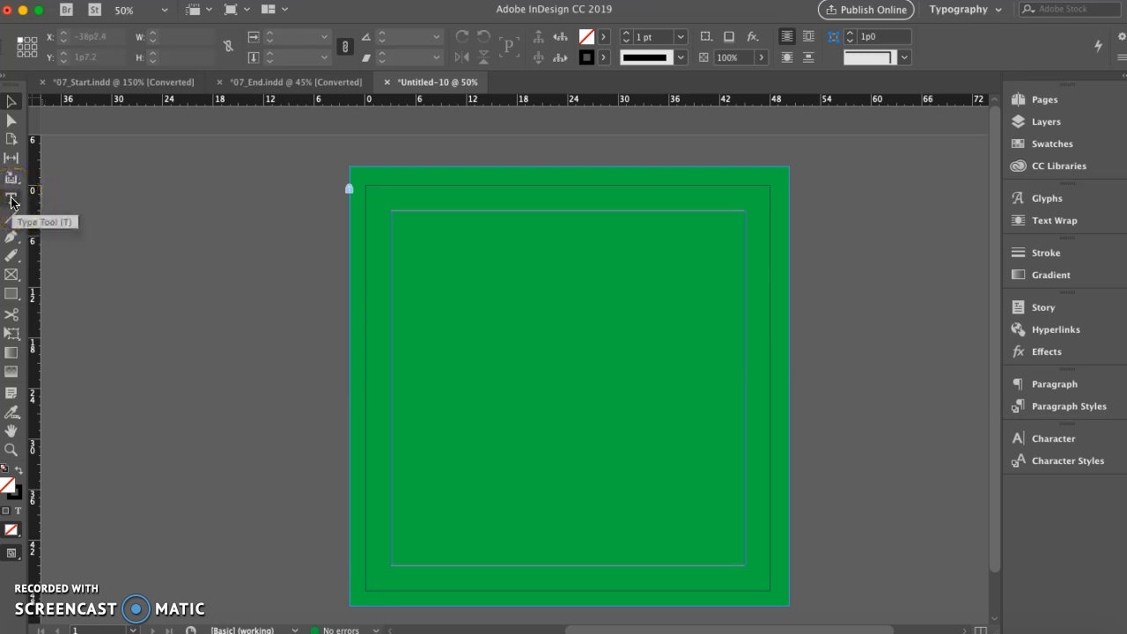
pyautogui.click(12, 200)
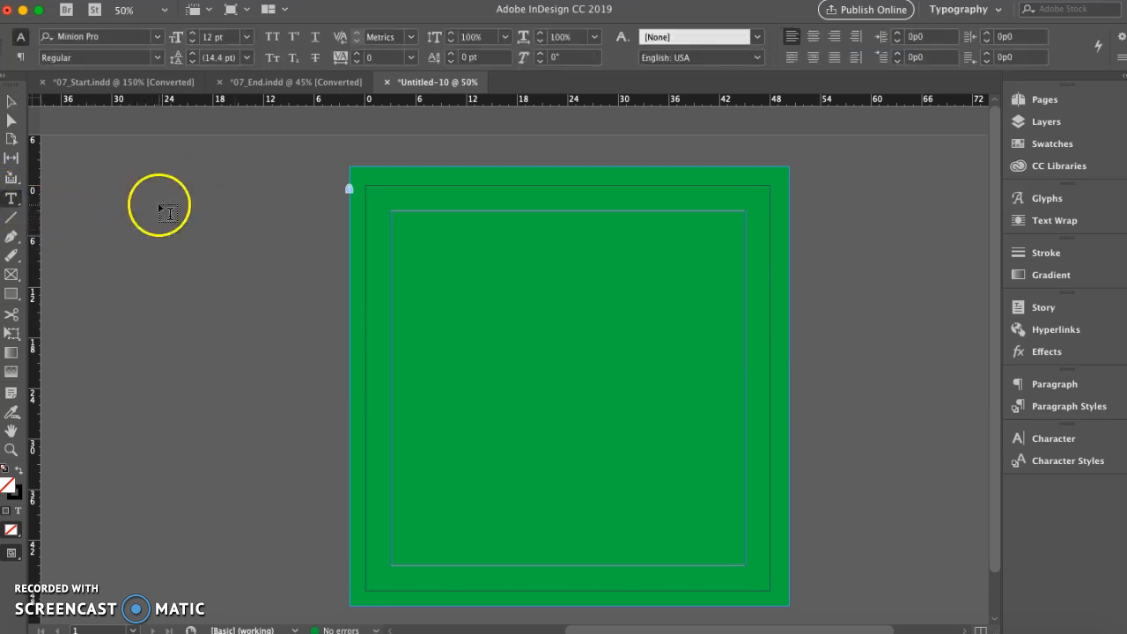
pyautogui.moveTo(393, 212); pyautogui.dragTo(541, 251)
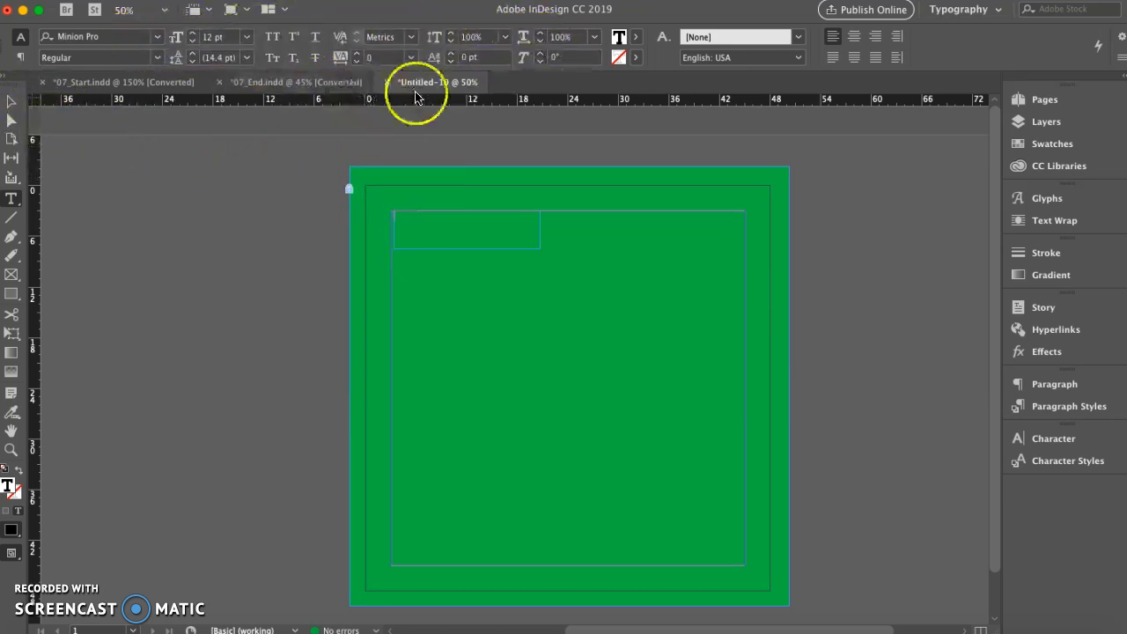
pyautogui.click(18, 199)
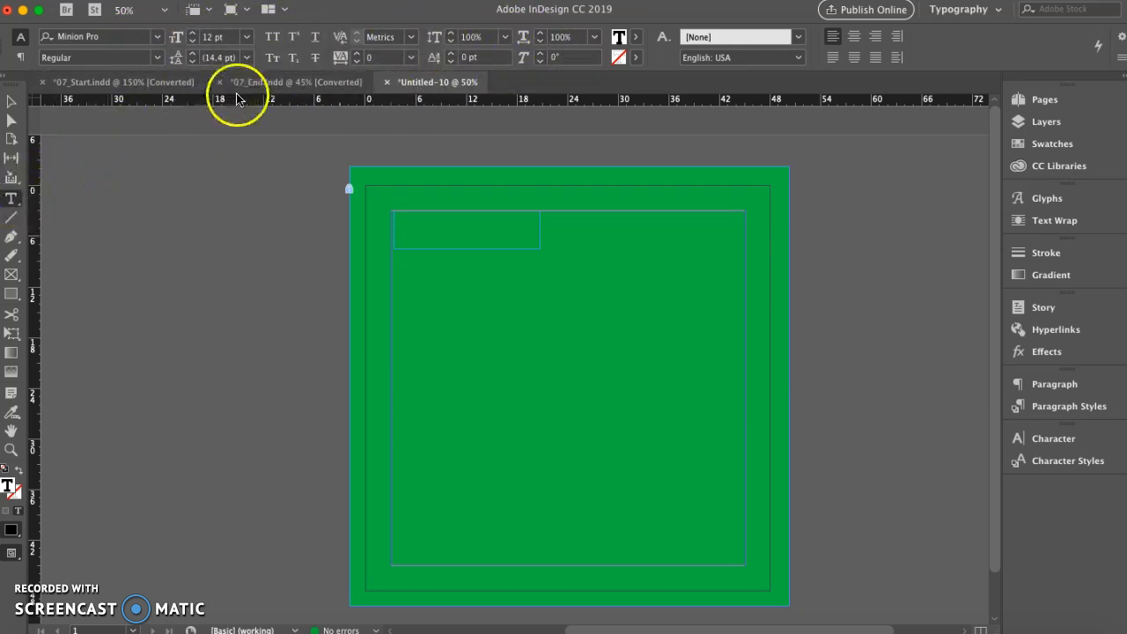
# Set the text frame's font to Phosphate with the Solid style
pyautogui.click(137, 58)
pyautogui.click(137, 58)
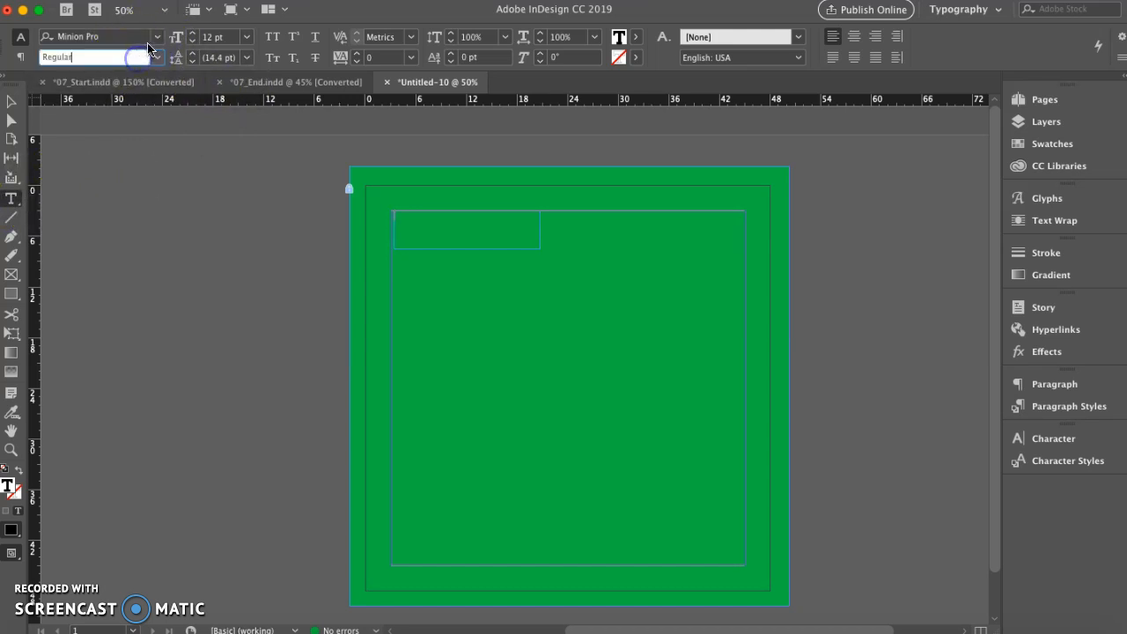
pyautogui.click(162, 41)
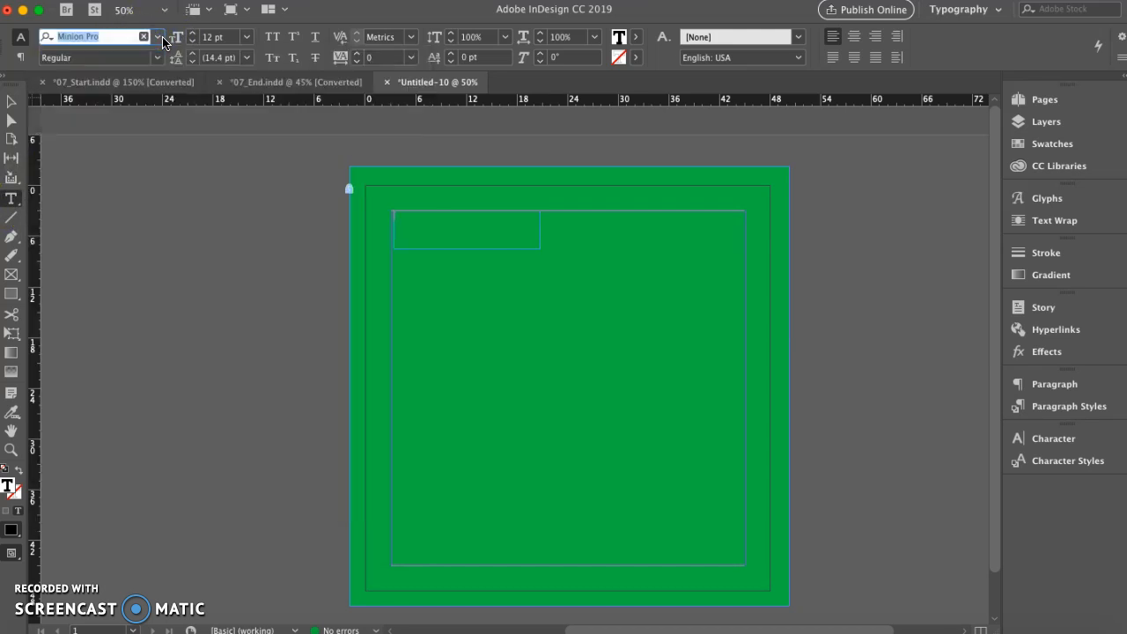
pyautogui.click(158, 38)
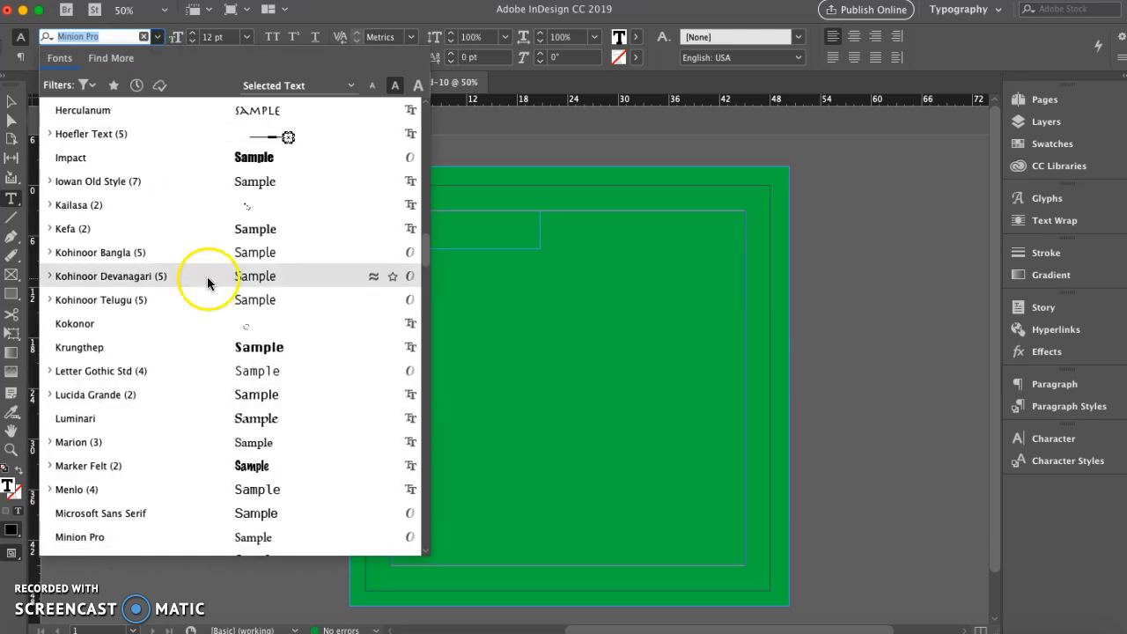
pyautogui.scroll(-1, 256, 427)
pyautogui.scroll(-3, 257, 427)
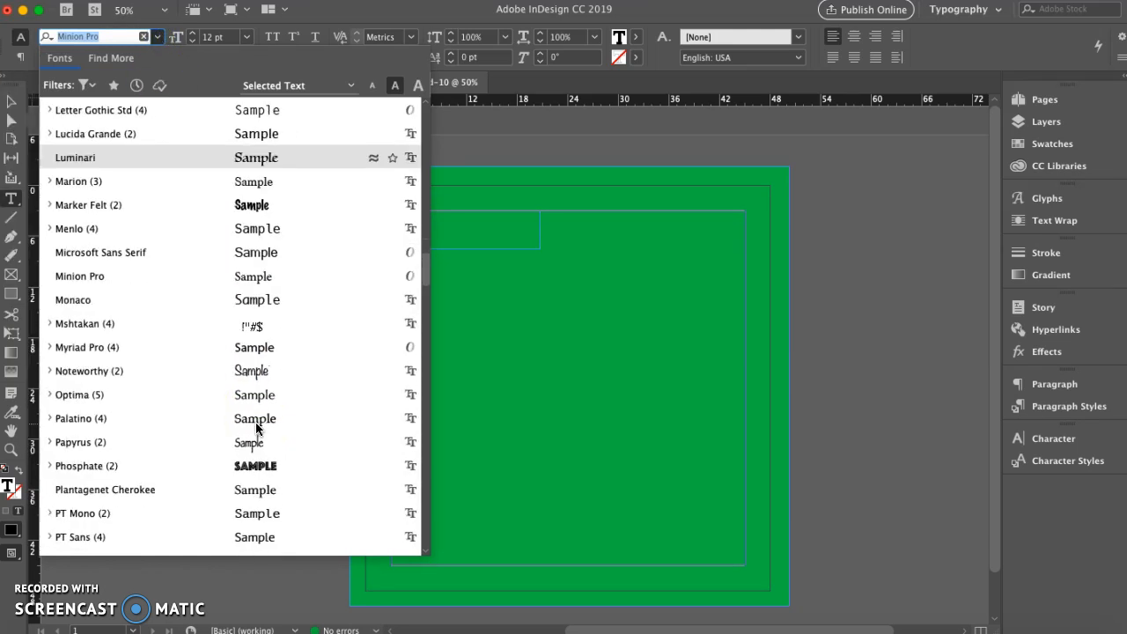
pyautogui.click(266, 464)
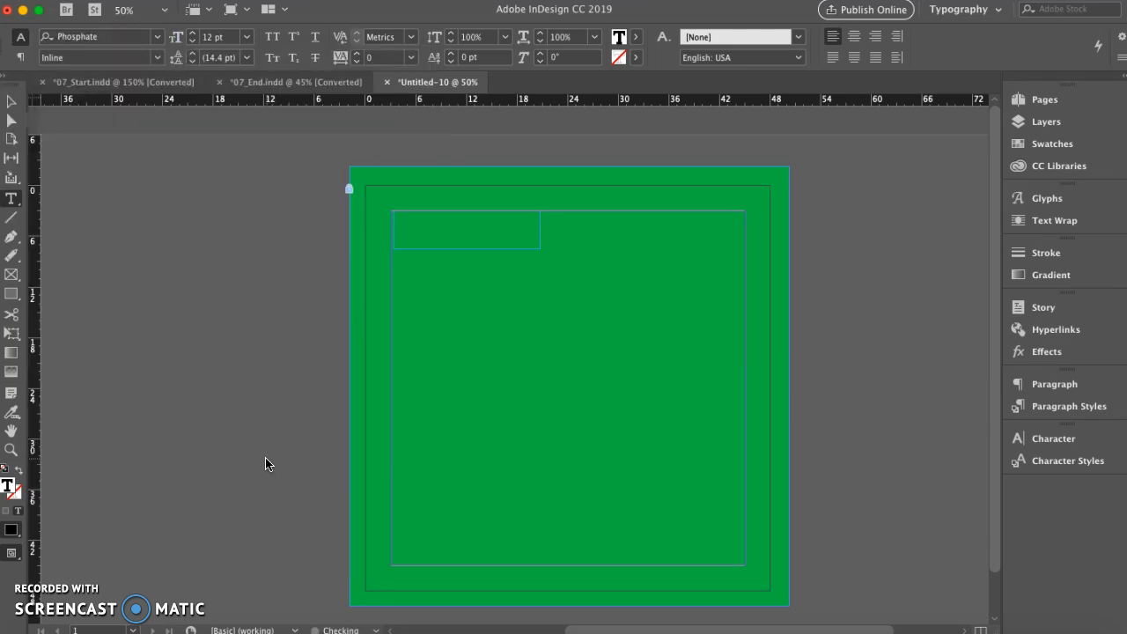
pyautogui.click(159, 59)
pyautogui.click(132, 90)
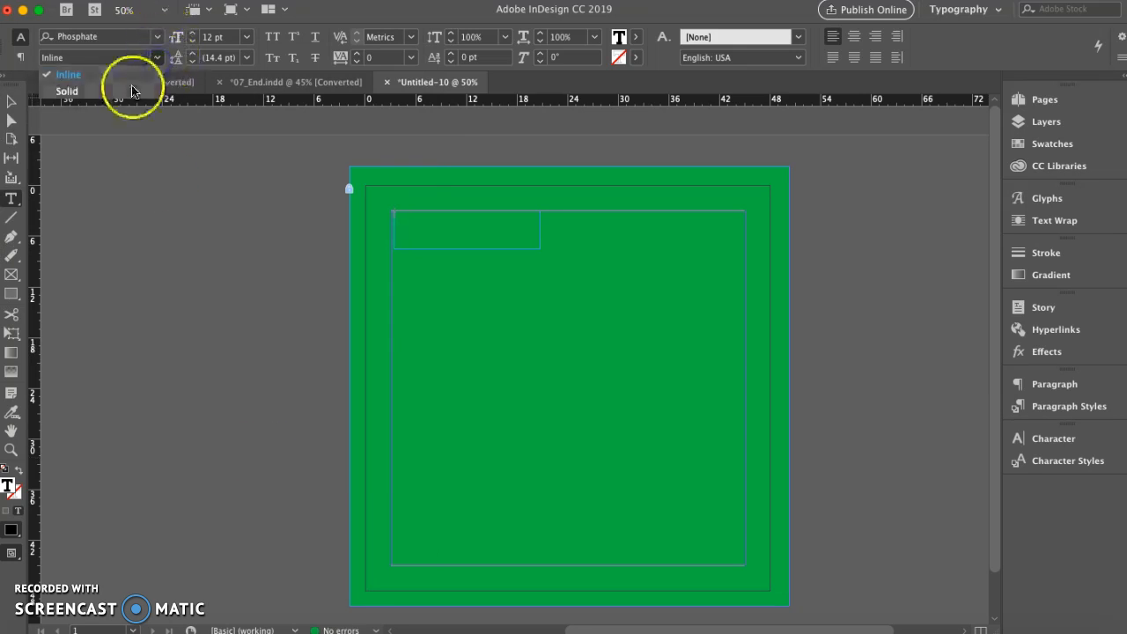
# Enter the person's full name in the text frame and enlarge its font size to fill most of the frame's width
pyautogui.click(412, 230)
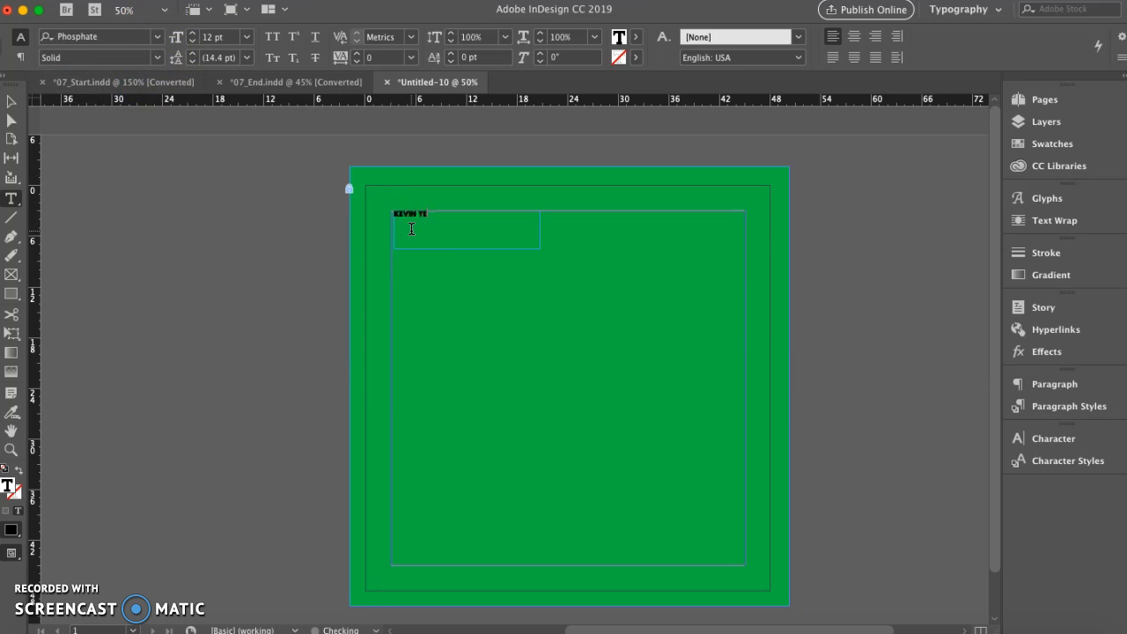
pyautogui.click(425, 223)
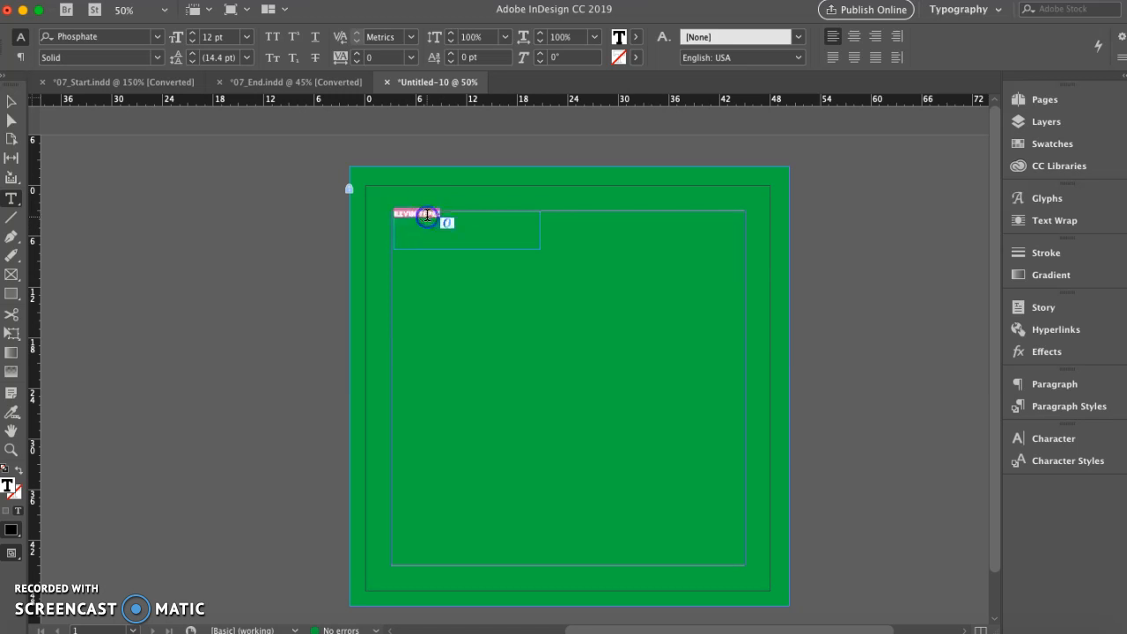
pyautogui.click(192, 37)
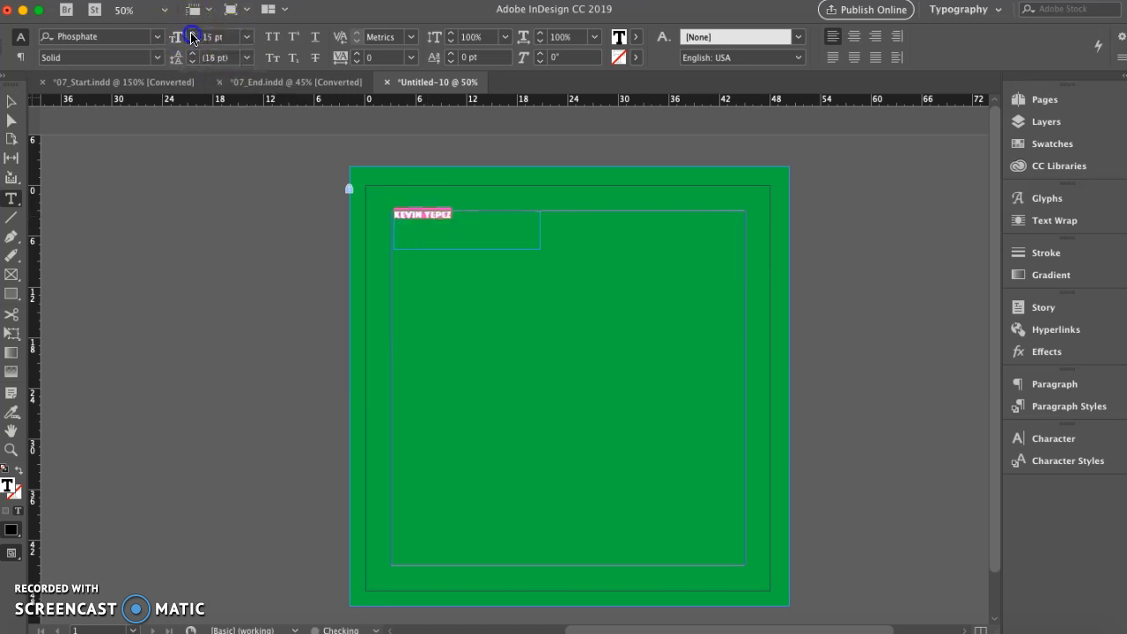
pyautogui.click(192, 37)
pyautogui.click(192, 37)
pyautogui.click(192, 37)
pyautogui.click(192, 37)
pyautogui.click(192, 37)
pyautogui.click(192, 37)
pyautogui.click(192, 36)
pyautogui.click(220, 178)
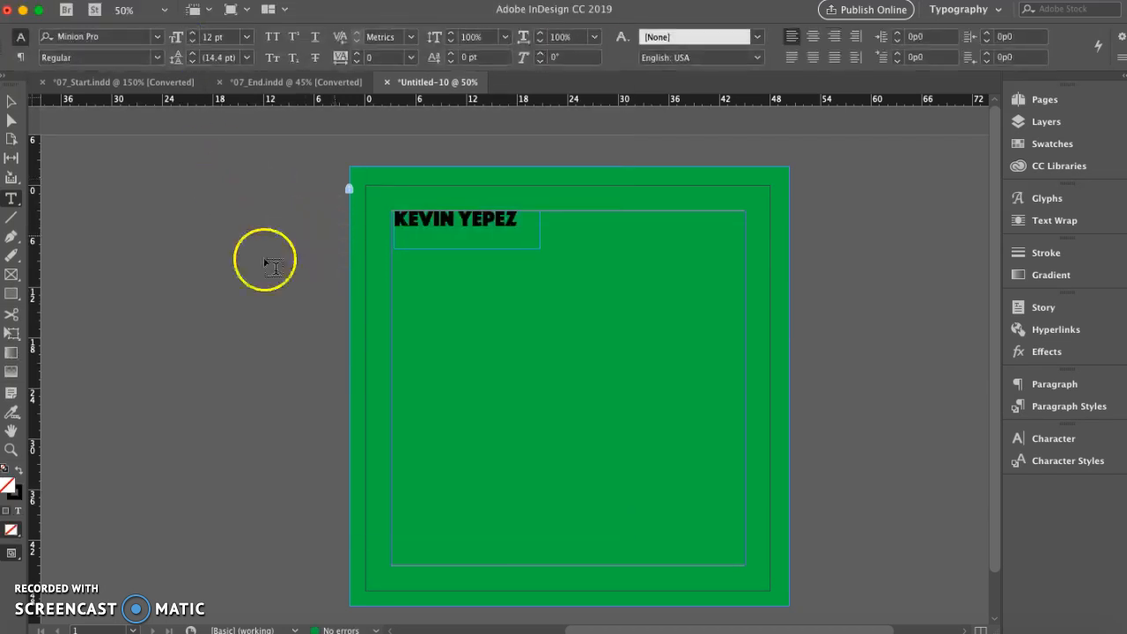
# Draw an open curved path with the Pen tool, about 47p3 by 26p1, looping from the pasteboard beside the page across the green square
pyautogui.click(12, 101)
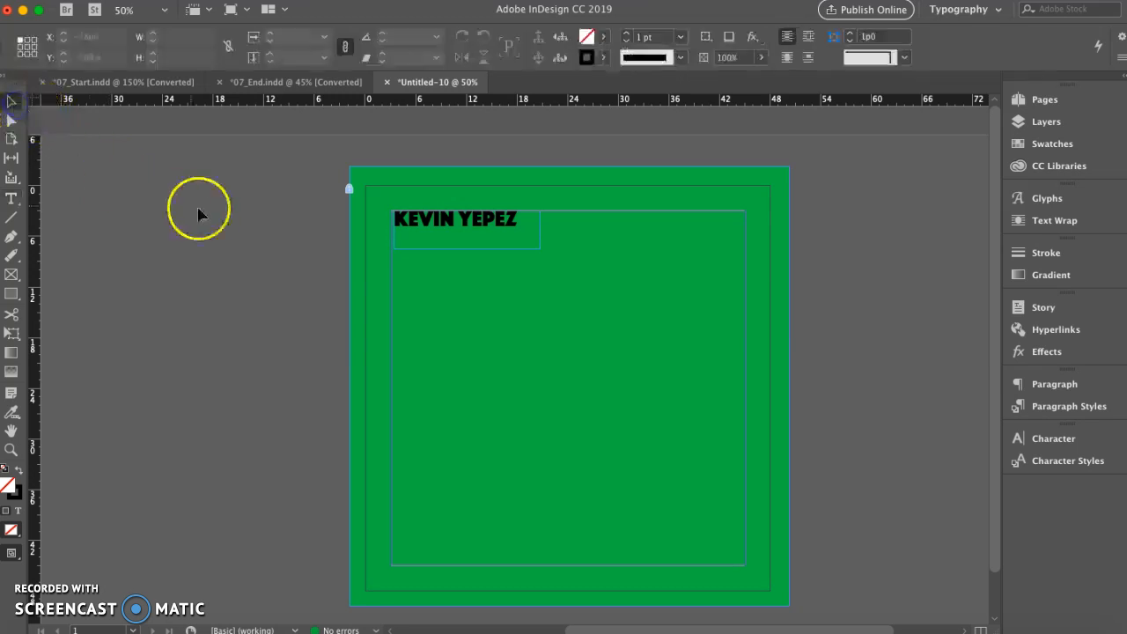
pyautogui.click(11, 243)
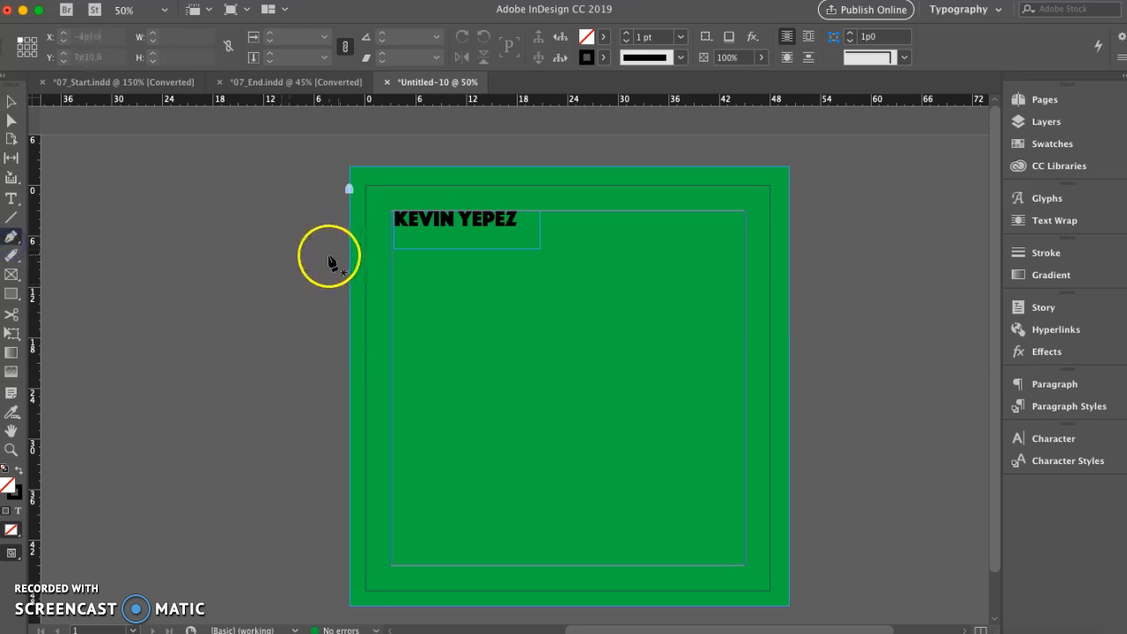
pyautogui.click(320, 255)
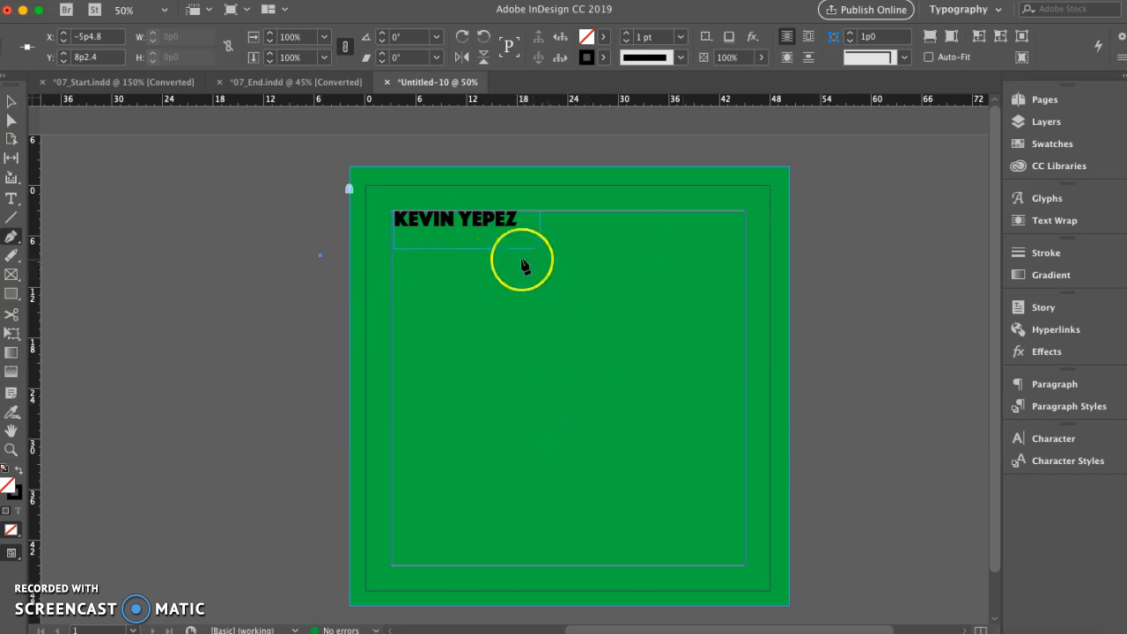
pyautogui.click(522, 260)
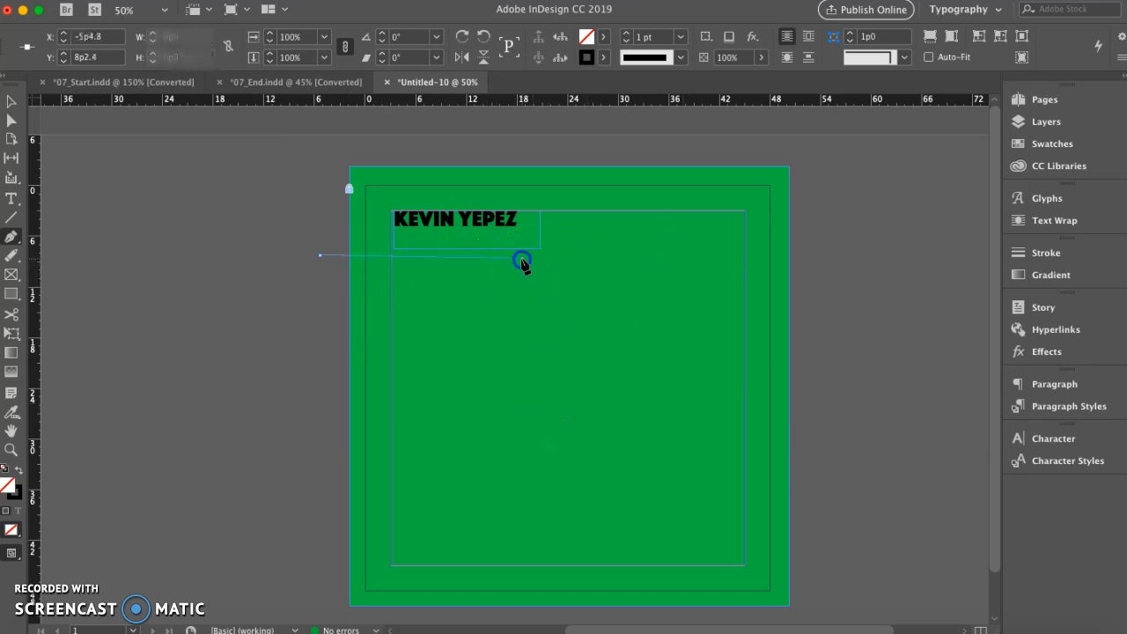
pyautogui.moveTo(521, 260); pyautogui.dragTo(678, 152)
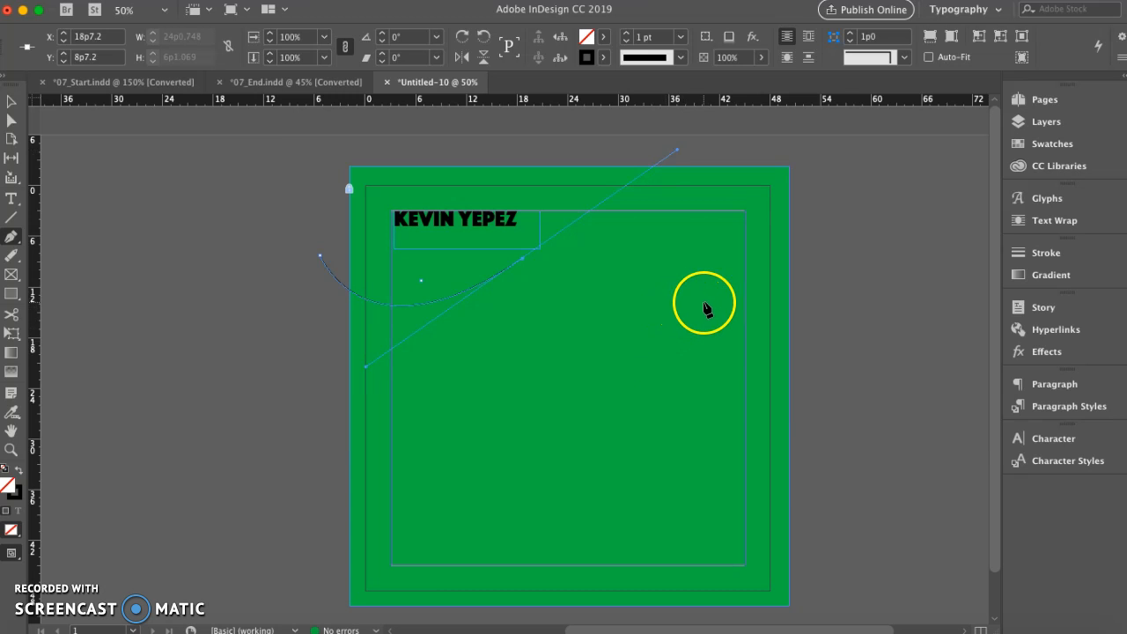
pyautogui.moveTo(697, 359); pyautogui.dragTo(635, 424)
pyautogui.moveTo(481, 427); pyautogui.dragTo(417, 401)
pyautogui.moveTo(458, 327); pyautogui.dragTo(486, 326)
pyautogui.moveTo(634, 302); pyautogui.dragTo(725, 371)
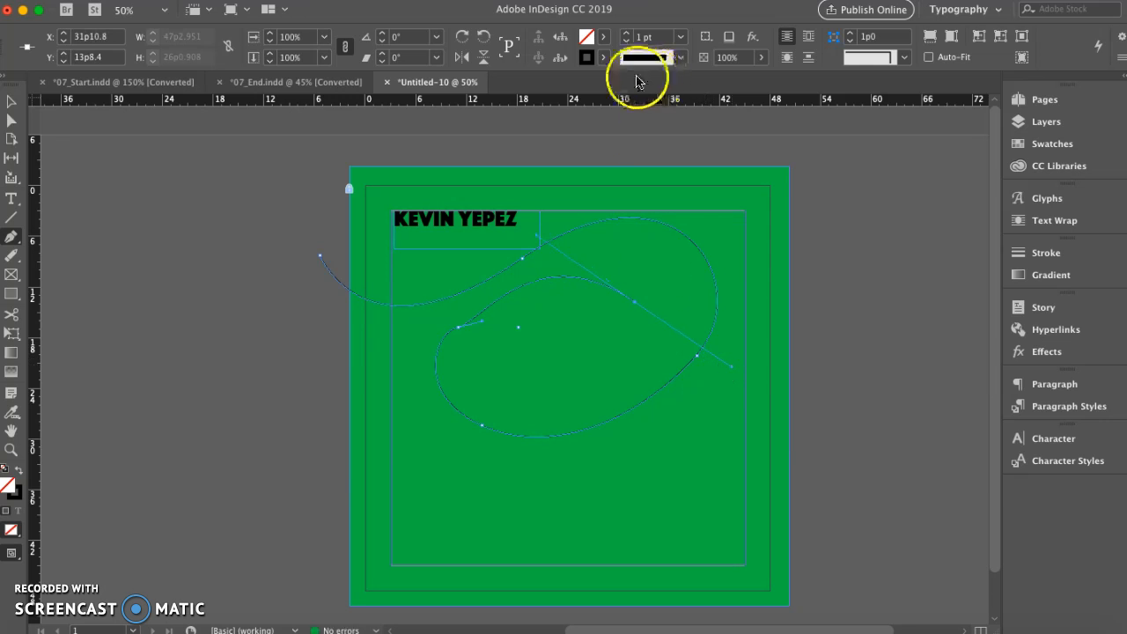
# Select the curved path and set its stroke weight to 4 pt
pyautogui.click(12, 102)
pyautogui.click(280, 253)
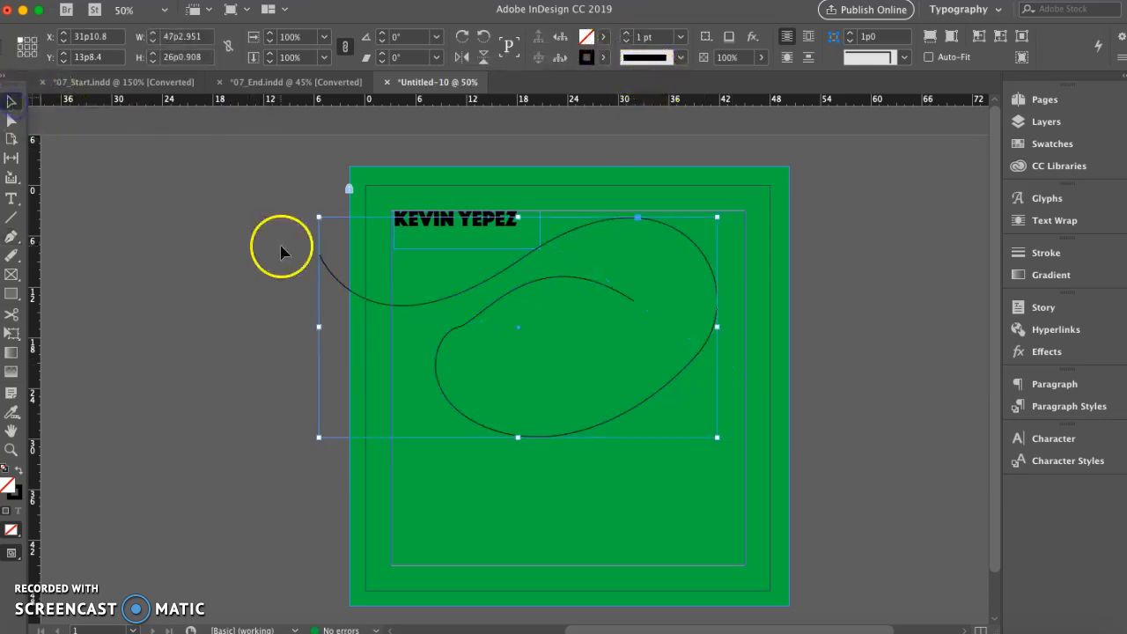
pyautogui.click(627, 36)
pyautogui.click(627, 36)
pyautogui.click(627, 36)
pyautogui.click(627, 36)
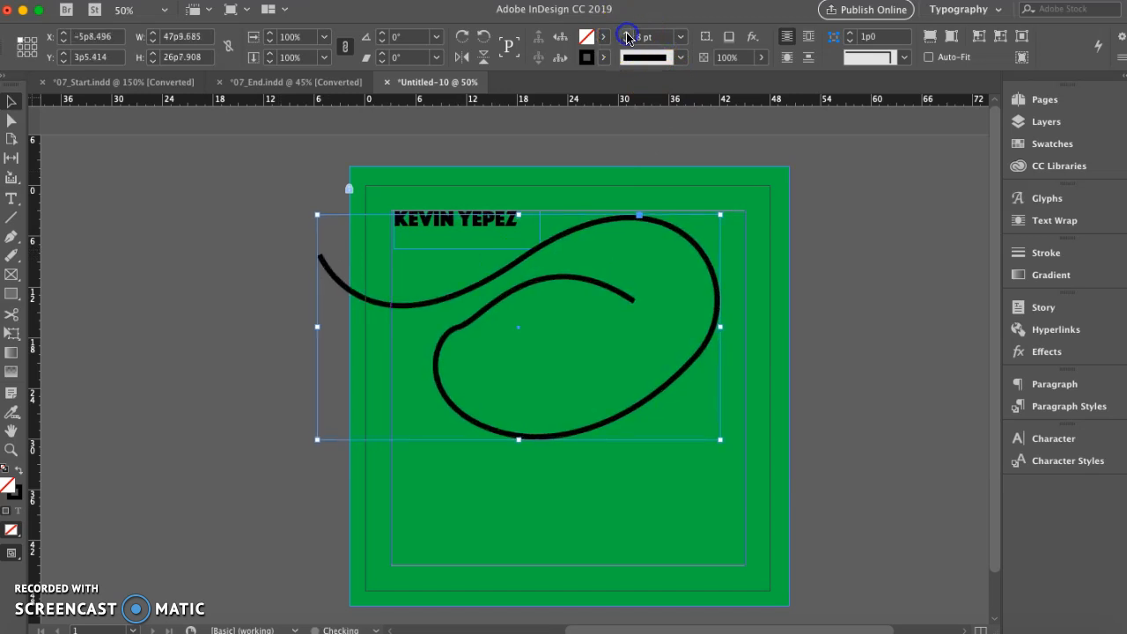
pyautogui.click(626, 41)
pyautogui.click(626, 41)
pyautogui.click(626, 41)
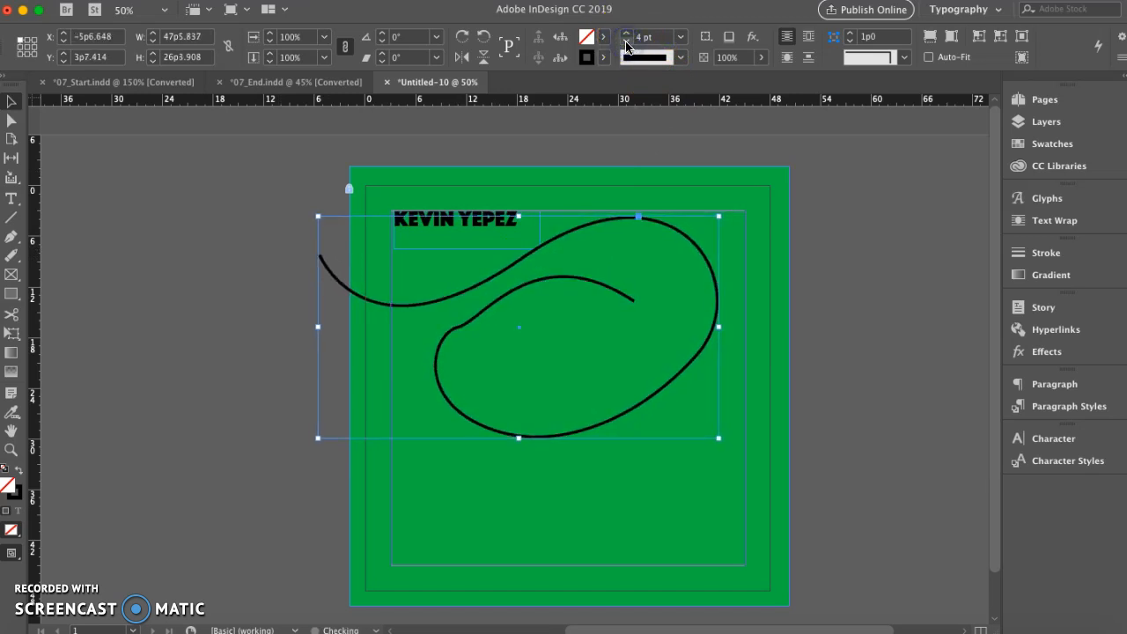
# Set the curved path's stroke colour to a blue of about R 0, G 17, B 226
pyautogui.doubleClick(587, 58)
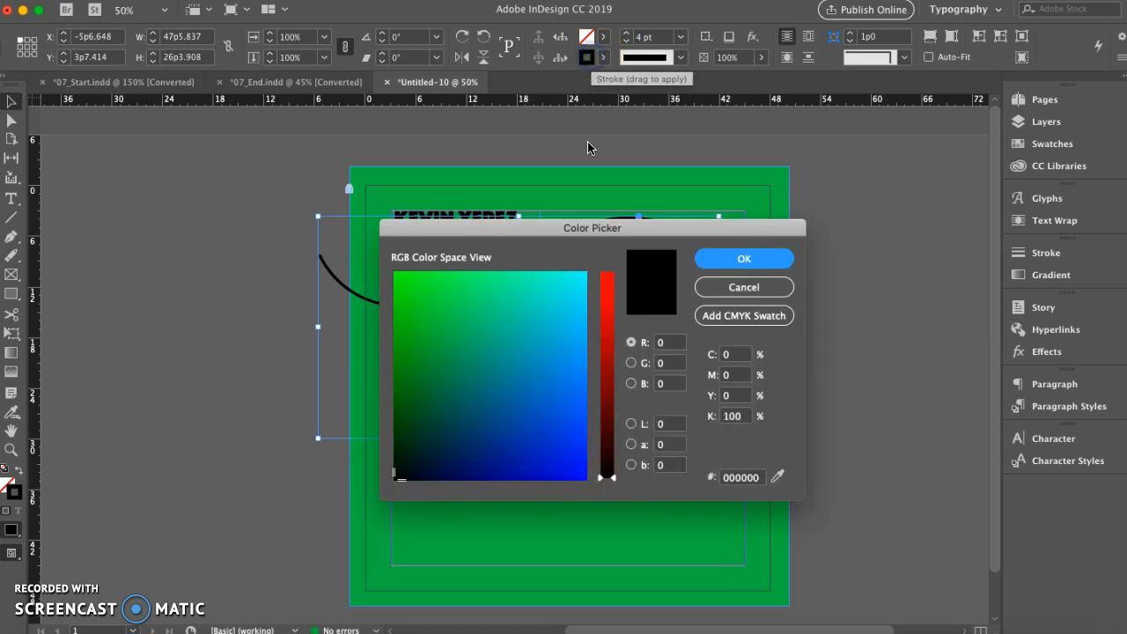
pyautogui.moveTo(423, 459); pyautogui.dragTo(565, 465)
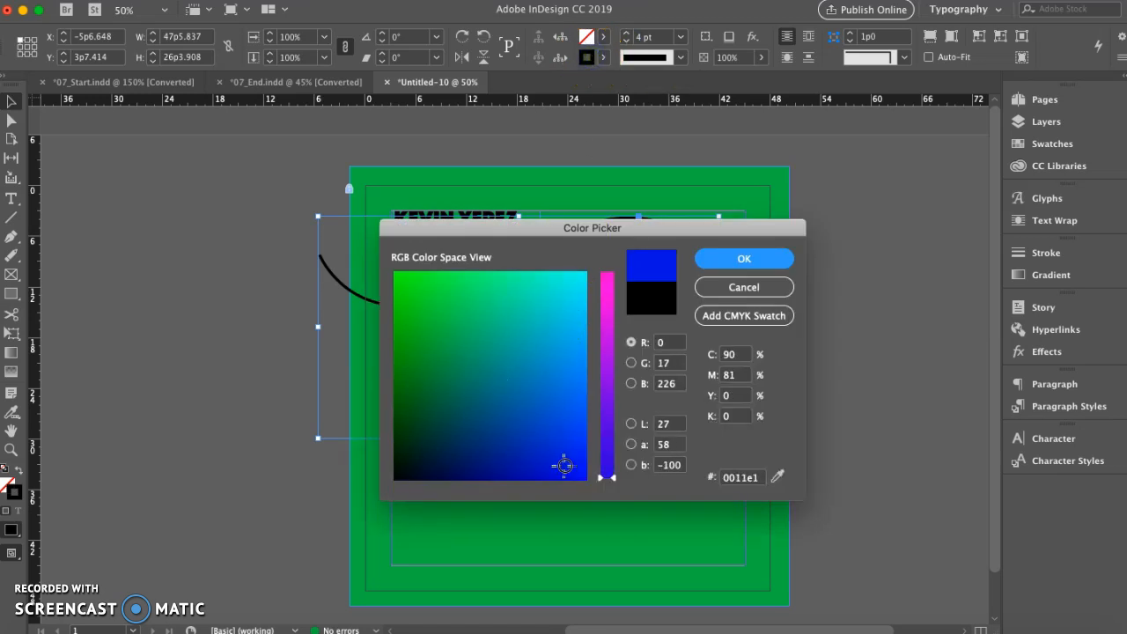
pyautogui.click(720, 255)
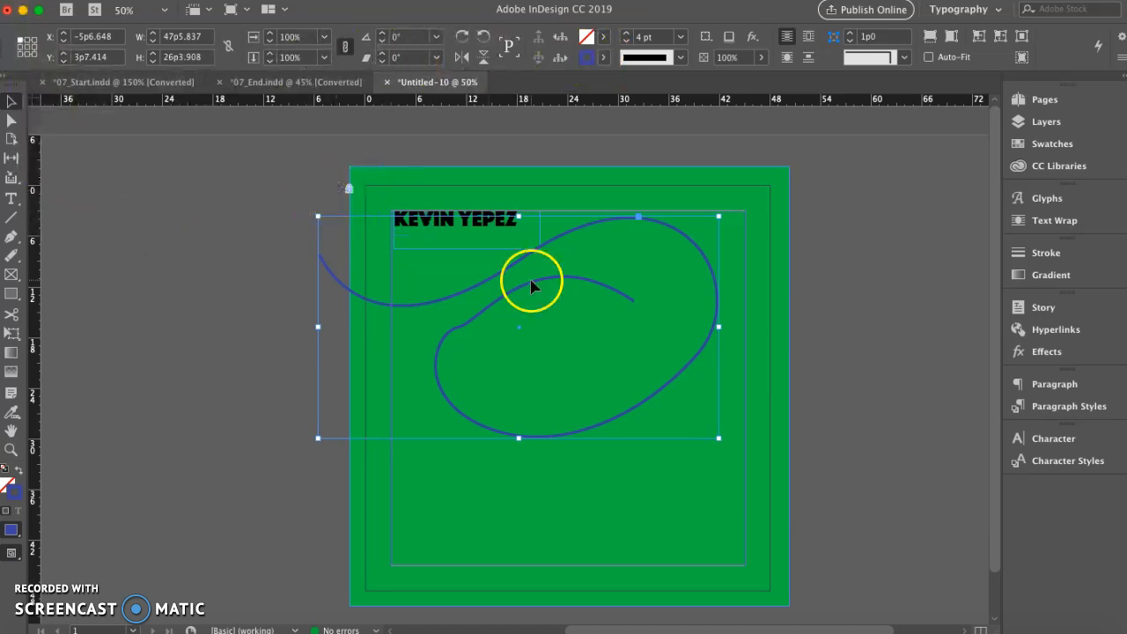
# Move the blue curved path slightly left and down, to about X -7p7 and Y 6p10
pyautogui.moveTo(522, 260); pyautogui.dragTo(494, 303)
pyautogui.click(447, 301)
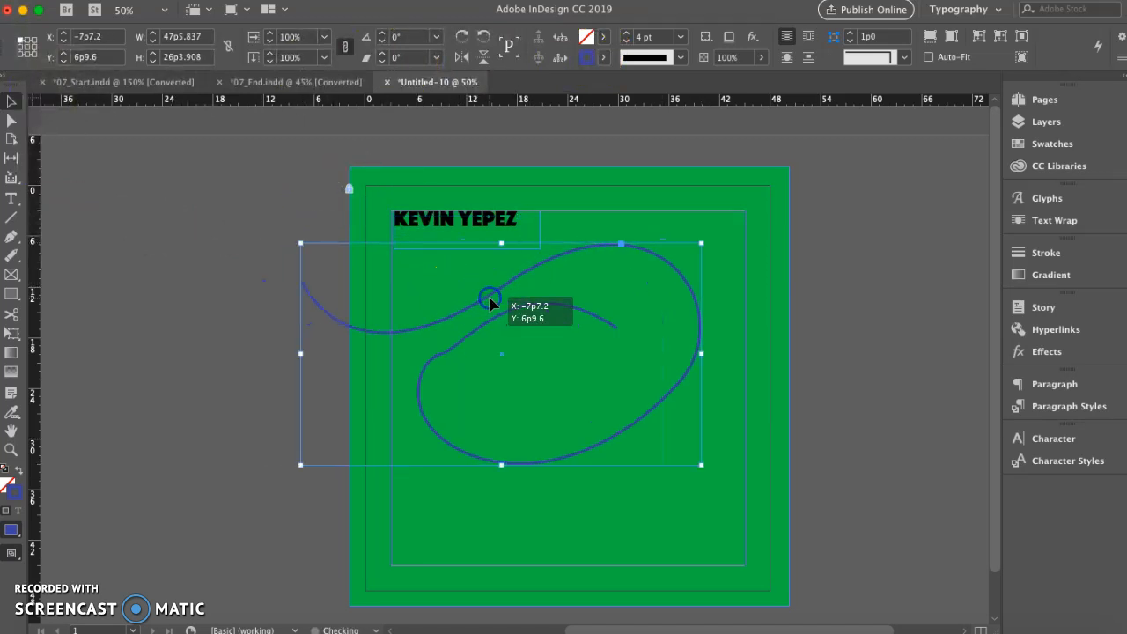